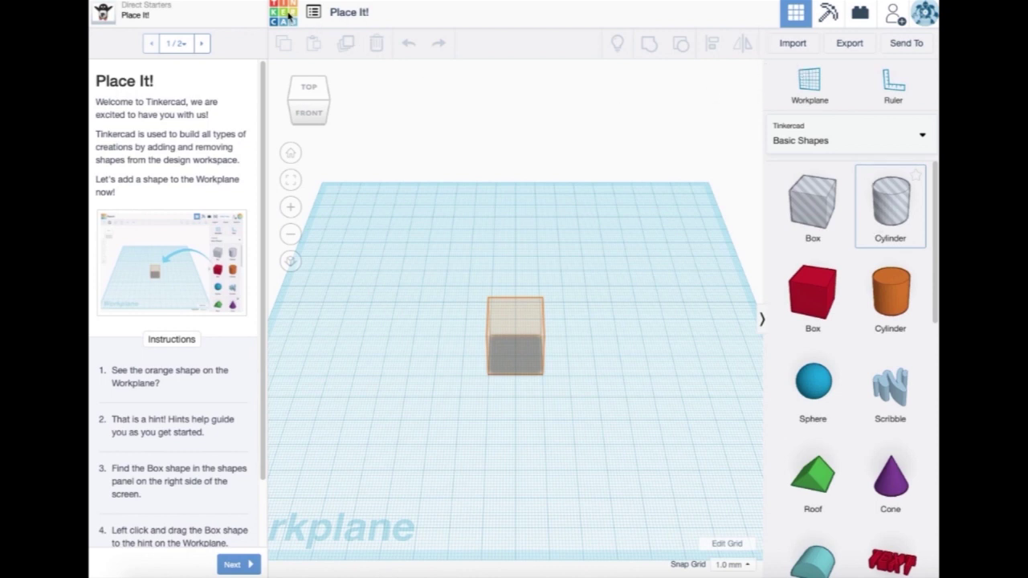
Step: Leave the Place It! tutorial, look at the Learn page, and create a new 3D design from the dashboard
left_click(287, 15)
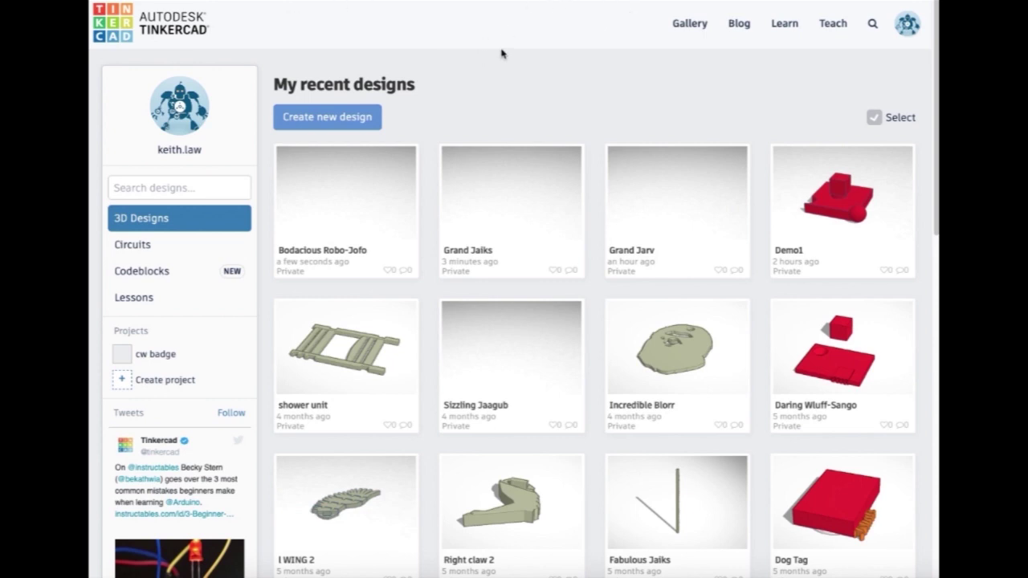
mouse_move(510, 157)
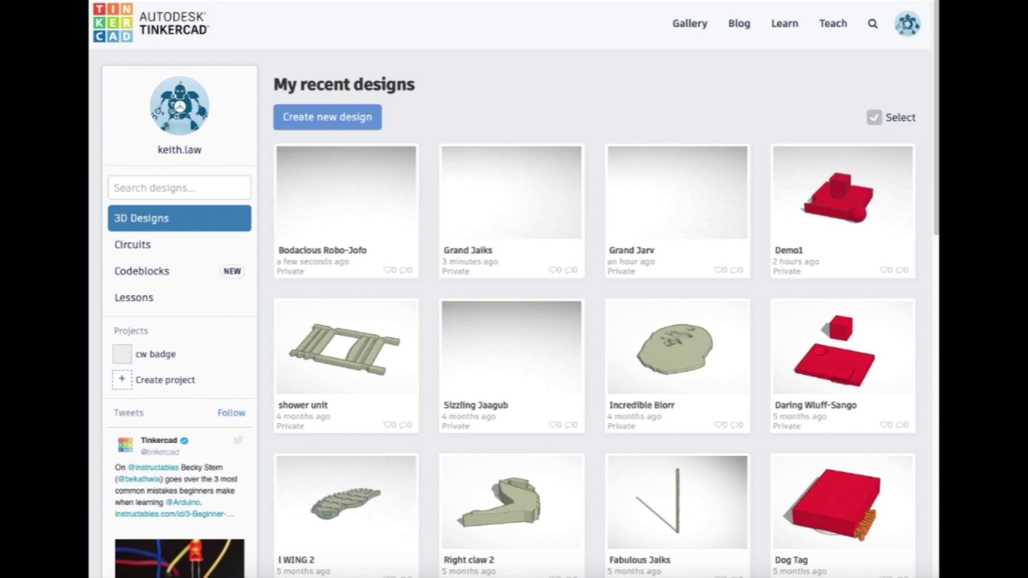
left_click(783, 23)
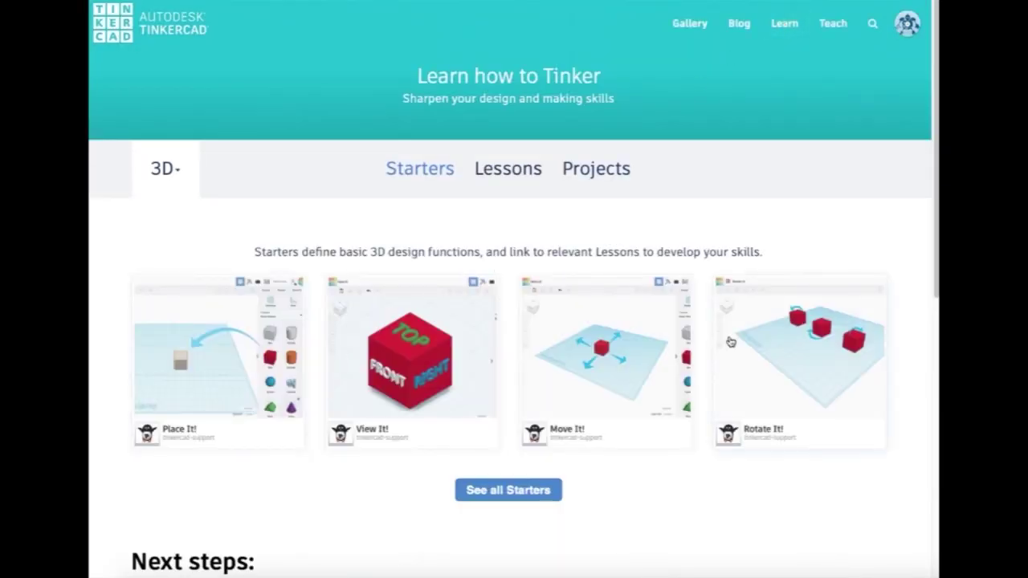
left_click(122, 26)
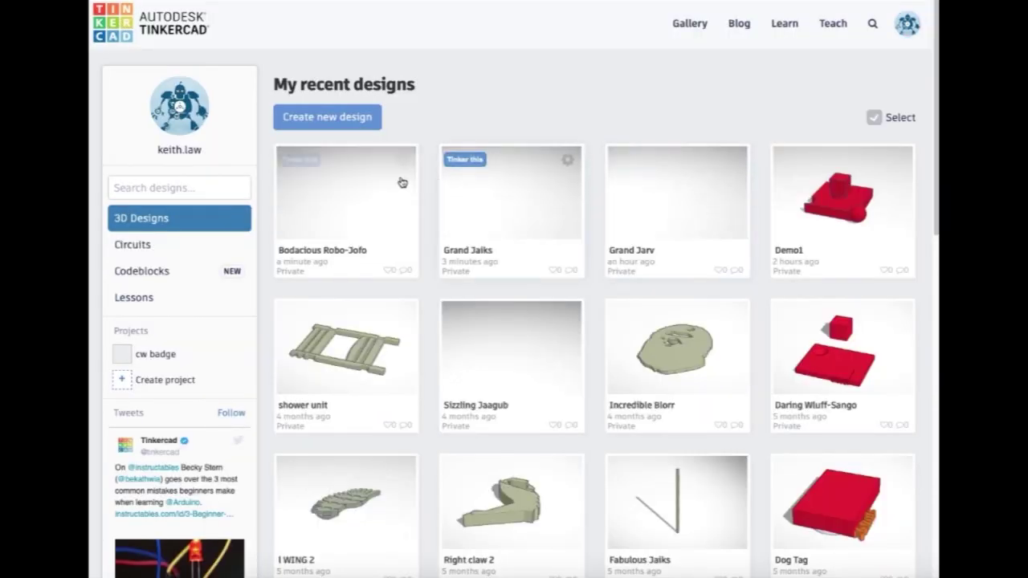
left_click(335, 118)
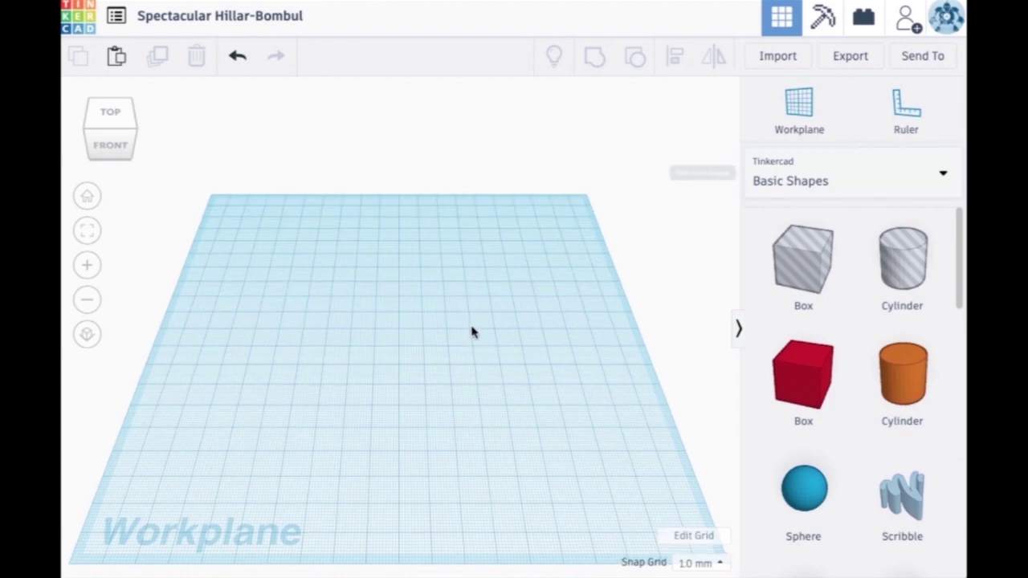
Step: Orbit the empty workplane, restore the home view, and look at the workplane from the front, side and top
right_click_drag(473, 332, 386, 371)
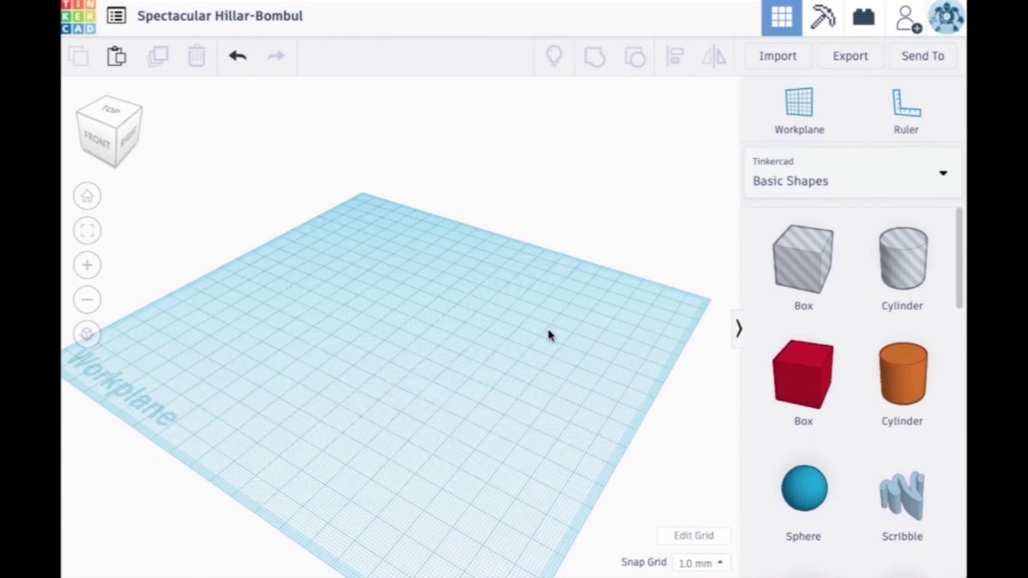
left_click(88, 200)
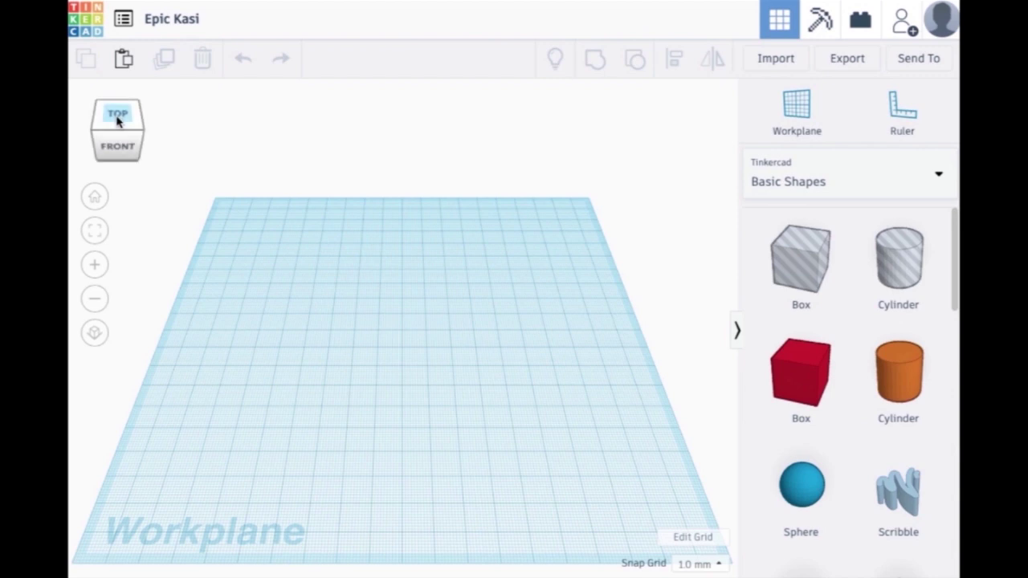
left_click_drag(120, 115, 120, 119)
left_click(118, 156)
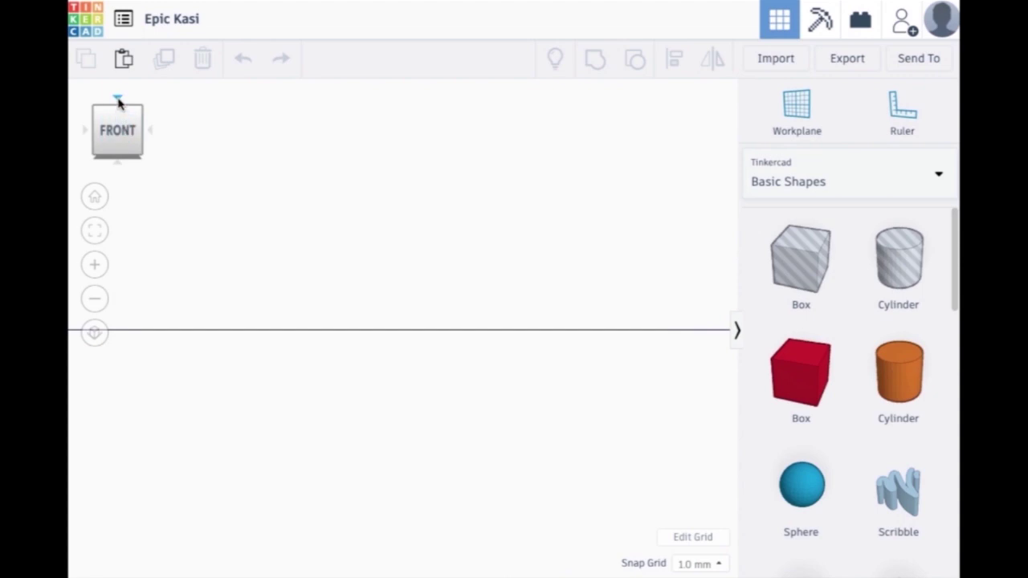
left_click(150, 130)
left_click(118, 99)
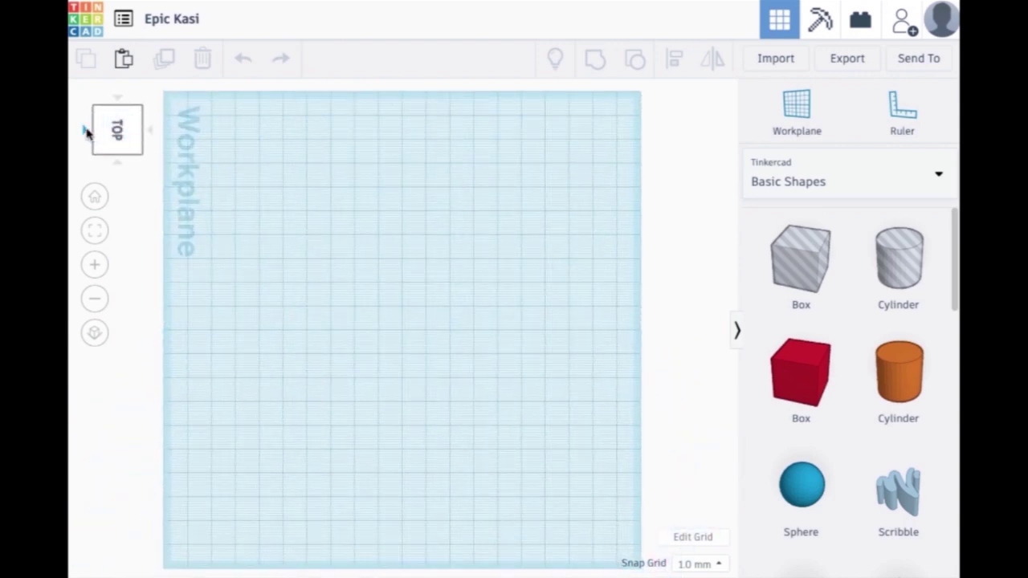
left_click(87, 133)
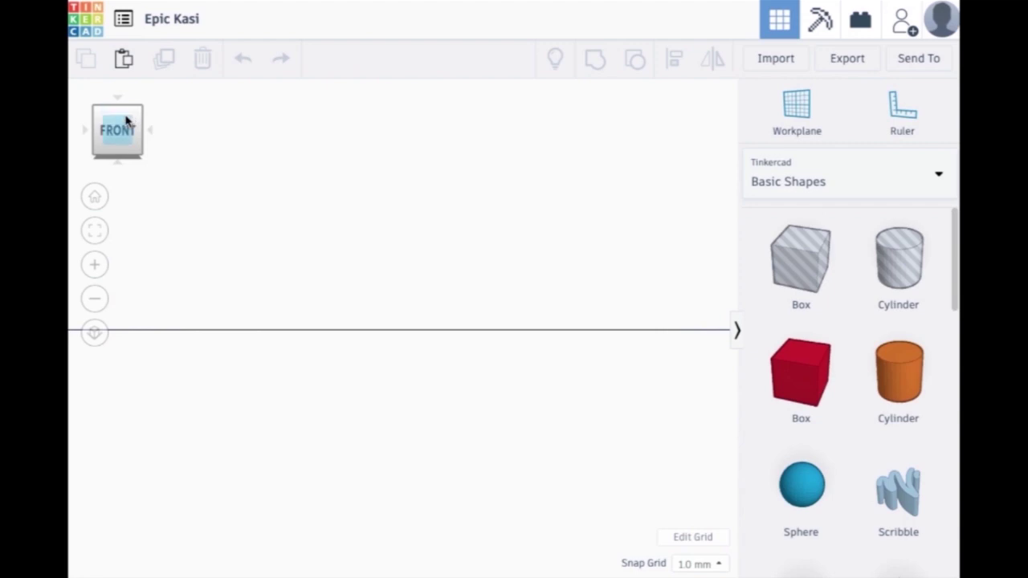
mouse_move(125, 121)
left_mouse_down()
mouse_move(120, 137)
mouse_move(143, 128)
mouse_move(115, 115)
left_mouse_up()
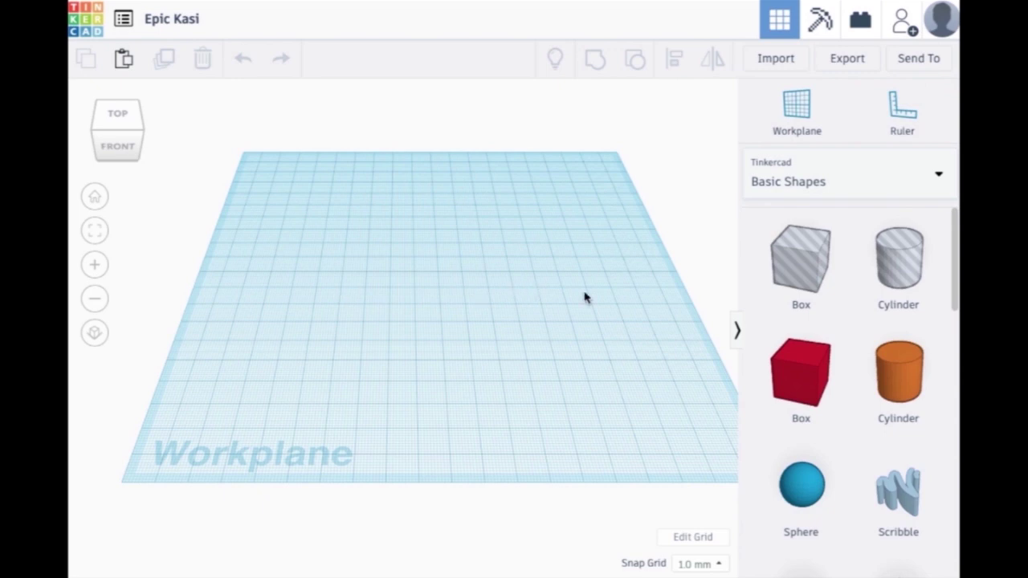
Step: Pan the empty workplane, zoom in and out on it, and restore the home view
middle_click_drag(430, 303, 233, 307)
middle_click_drag(522, 377, 537, 295)
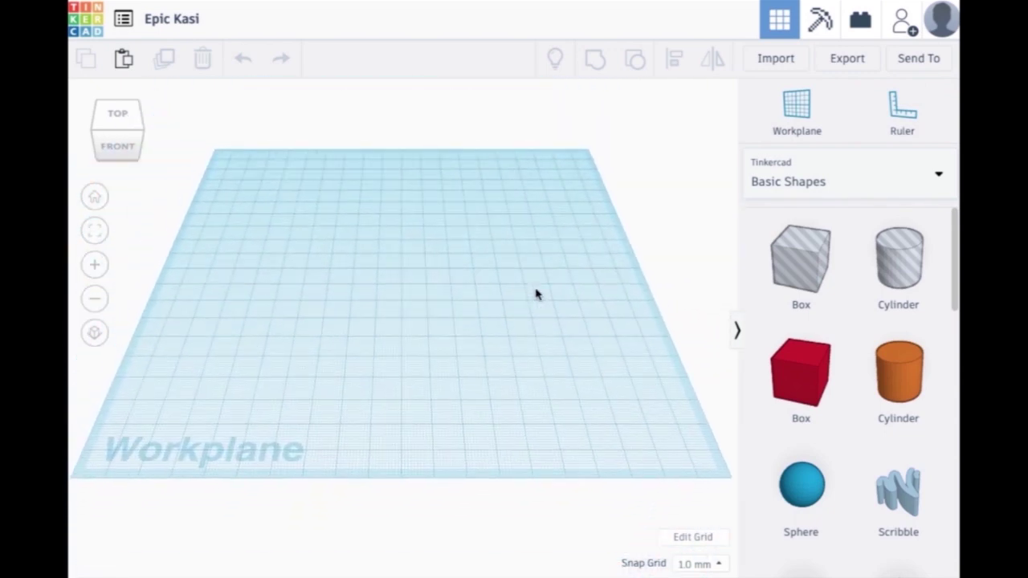
left_click(95, 201)
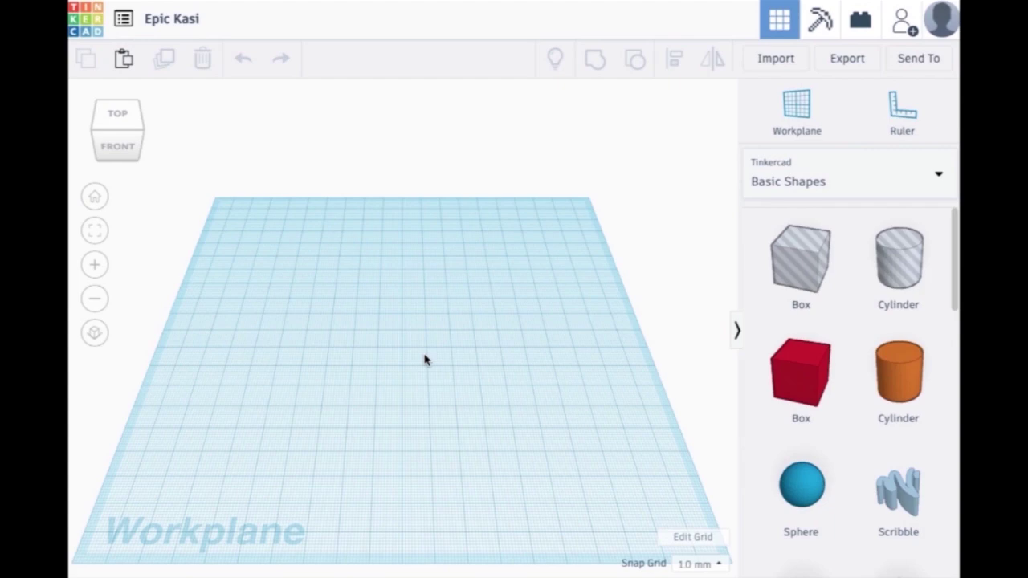
scroll(425, 360, "down", 5)
scroll(426, 361, "up", 10)
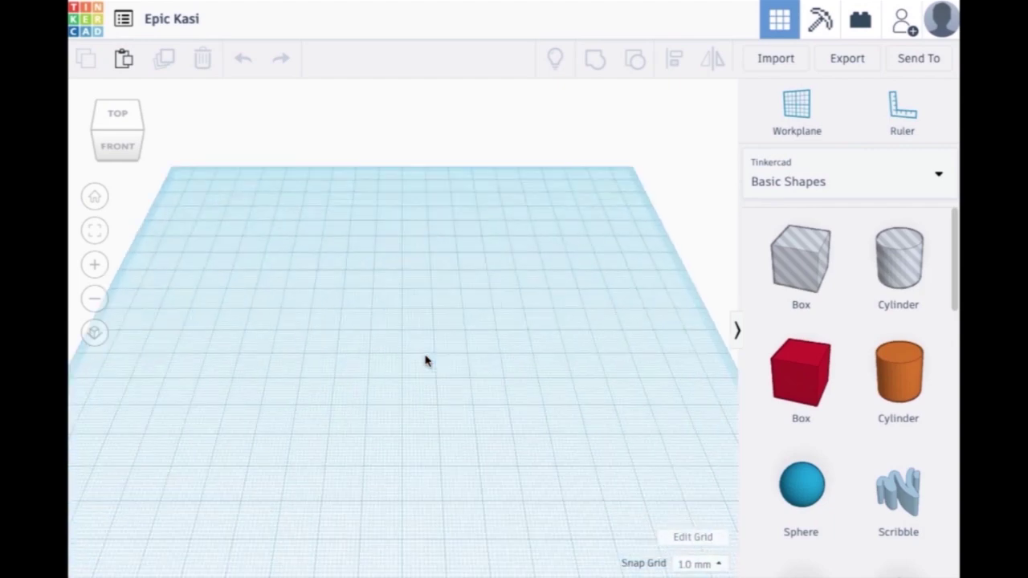
scroll(425, 360, "down", 10)
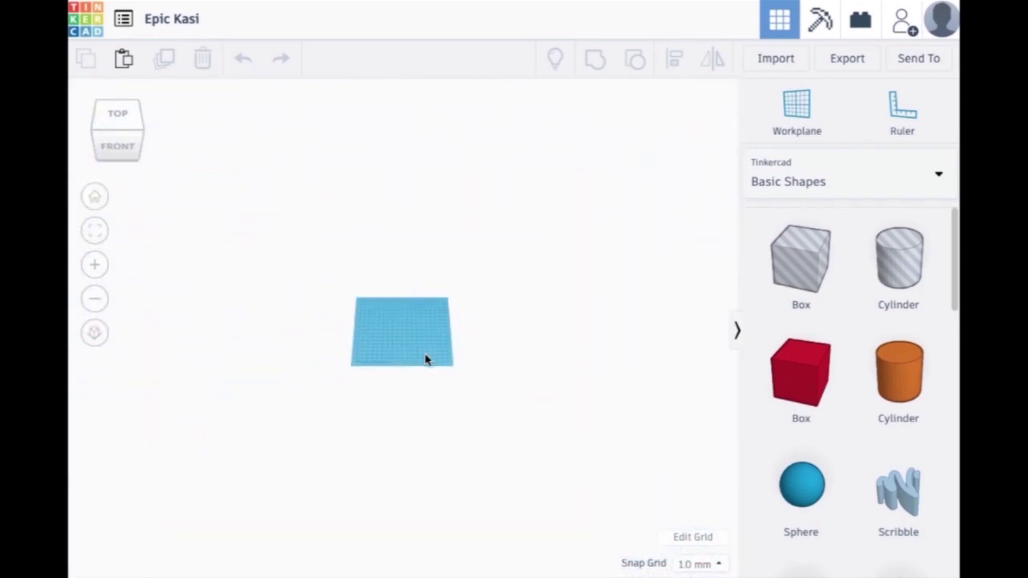
scroll(425, 360, "up", 10)
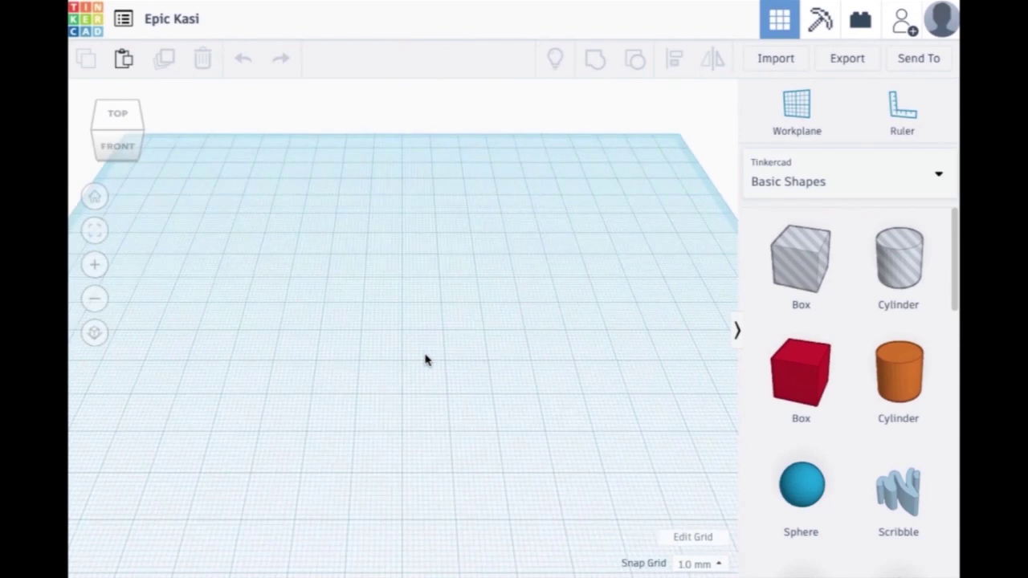
left_click(94, 199)
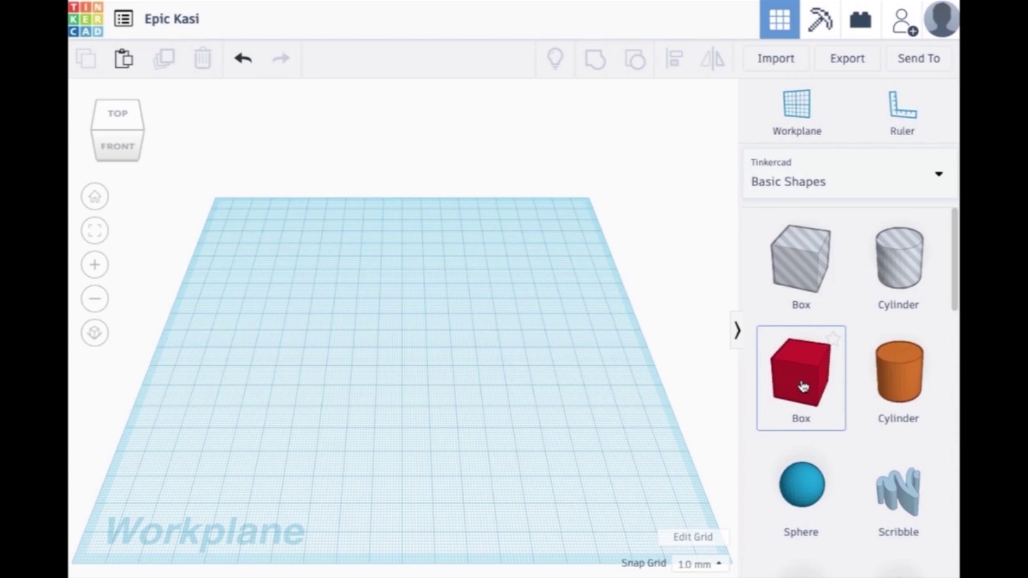
Step: Place a solid red box near the centre of the workplane and deselect it
left_click_drag(802, 386, 411, 338)
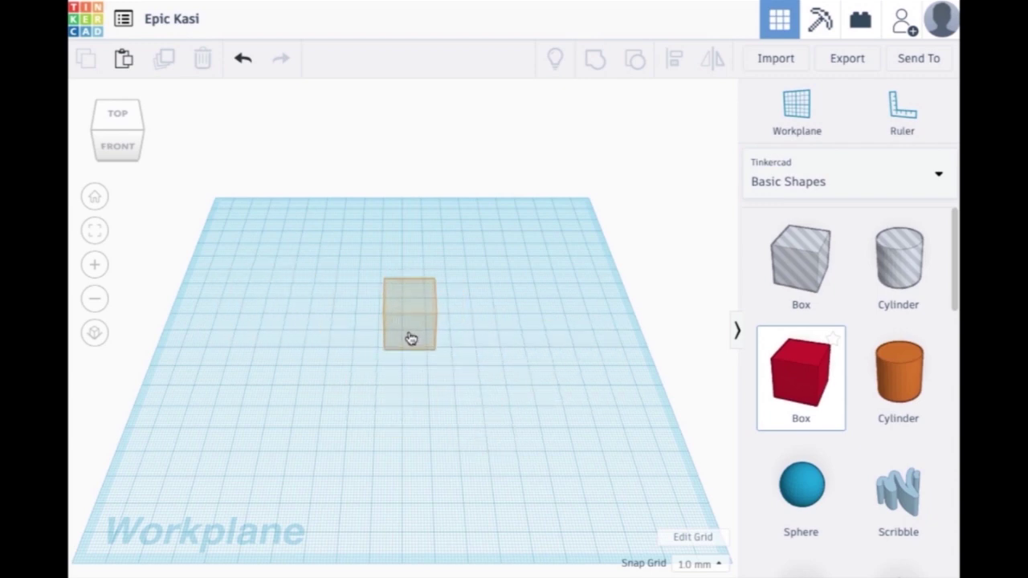
left_click_drag(411, 338, 411, 338)
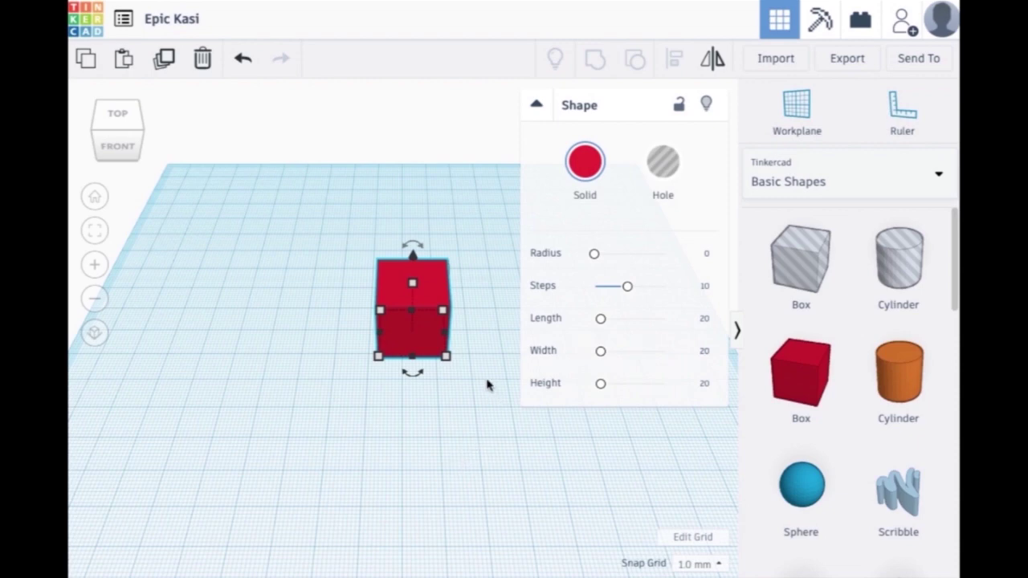
scroll(457, 408, "down", 5)
scroll(457, 408, "up", 4)
scroll(456, 408, "up", 2)
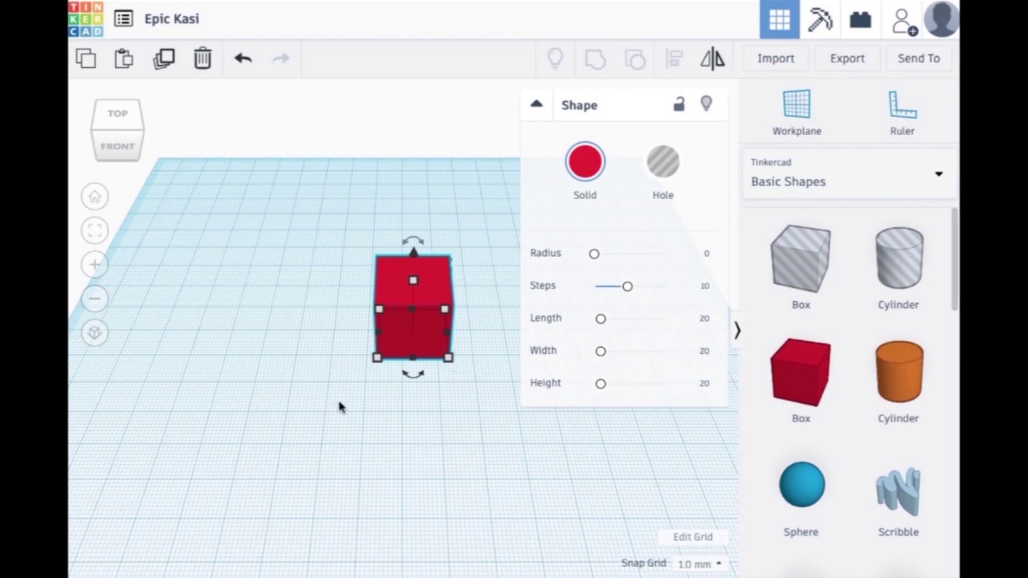
left_click(259, 245)
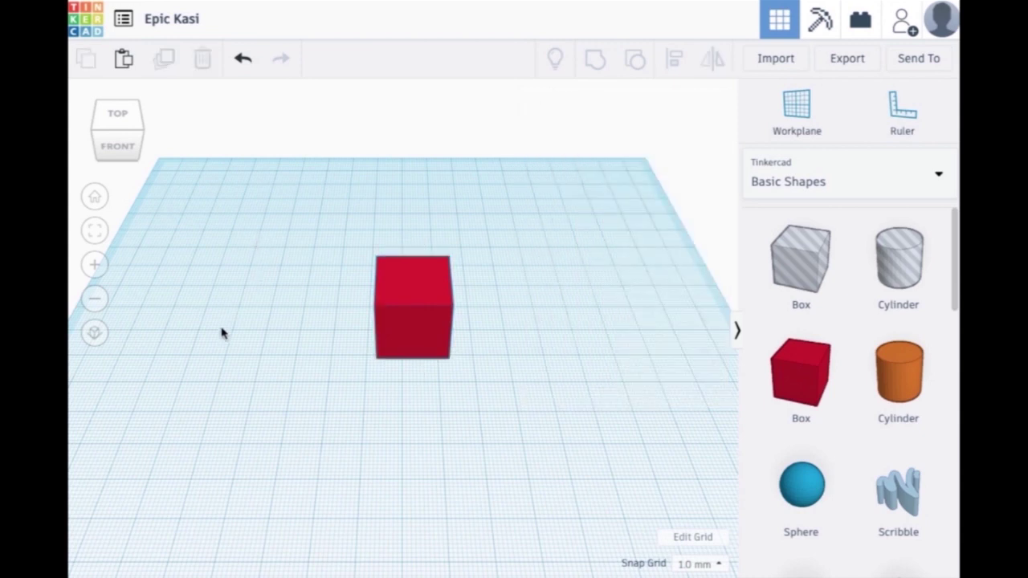
Step: Select the red box and collapse its shape settings to the compact form
left_click(395, 325)
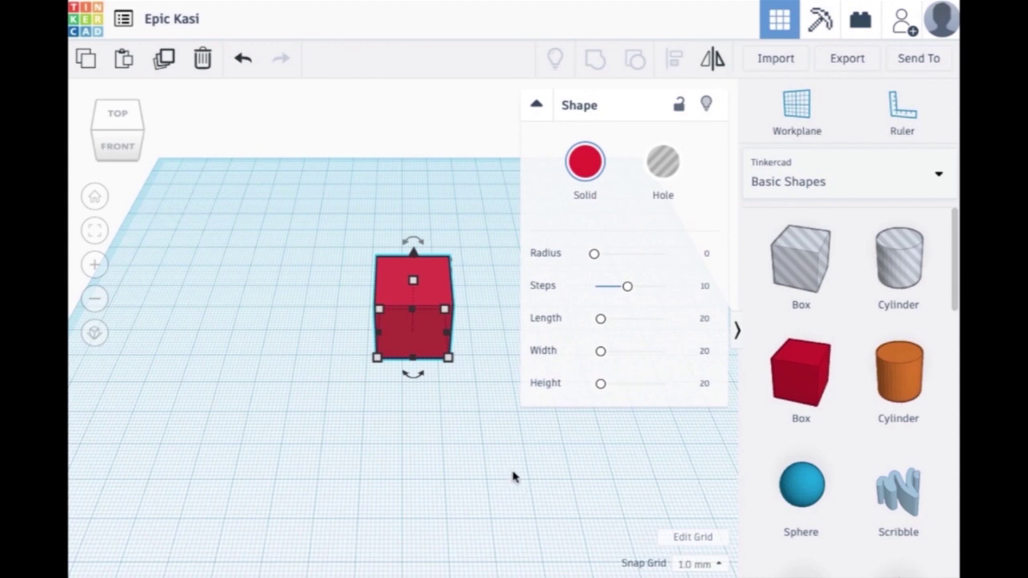
left_click(536, 106)
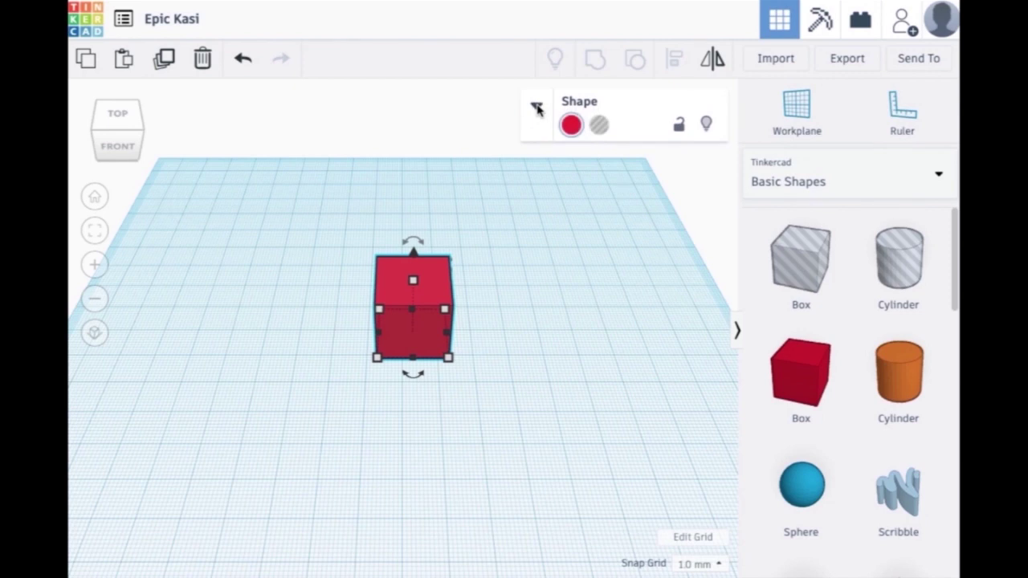
left_click(536, 107)
left_click(536, 107)
Step: Move the box to the back-left corner of the workplane and return it to the centre
left_click_drag(390, 287, 181, 193)
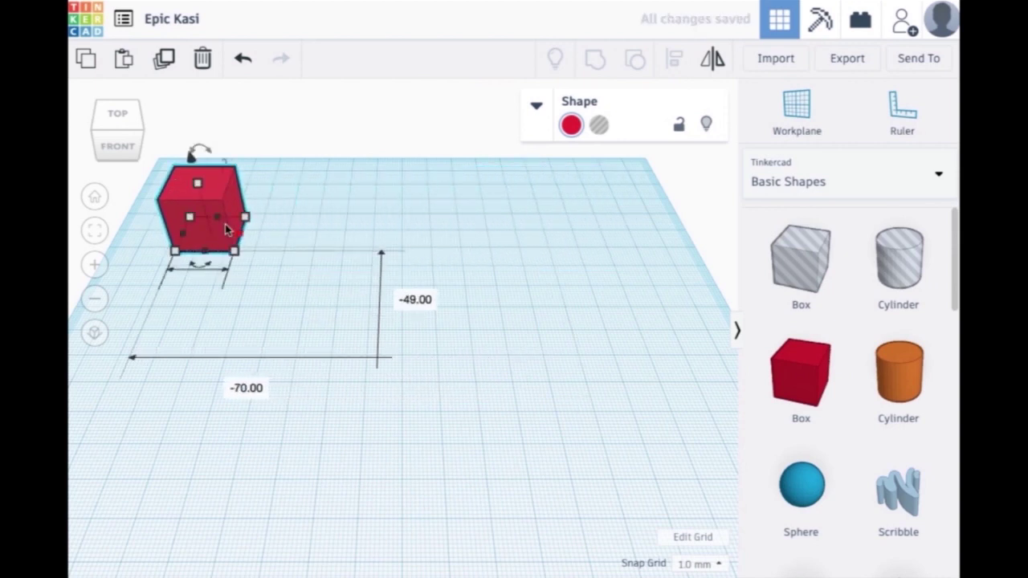
left_click_drag(183, 195, 417, 288)
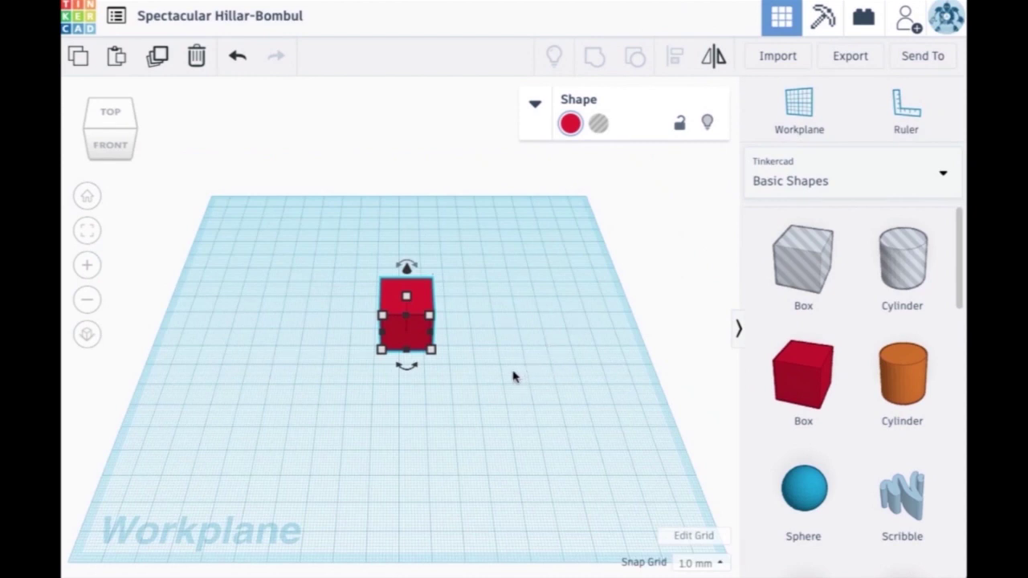
Step: Fit the view to the selected box and examine it up close, from afar and from different angles
key("f")
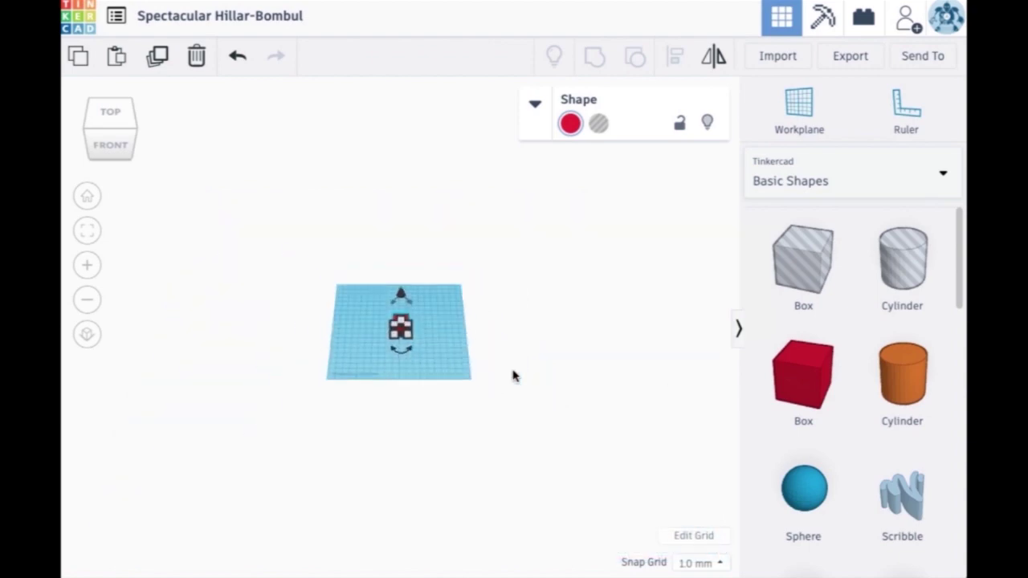
scroll(537, 357, "down", 10)
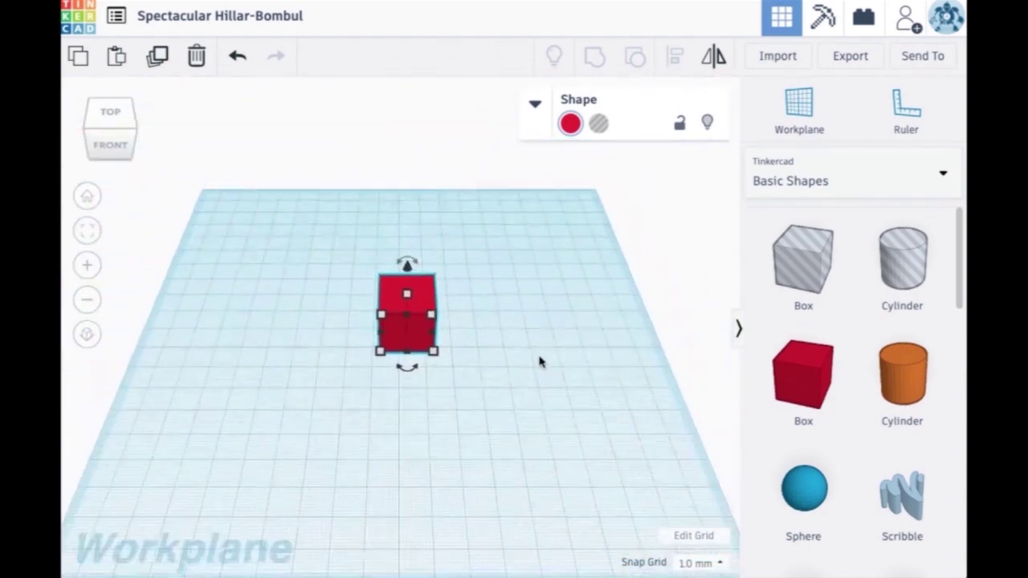
scroll(495, 319, "up", 8)
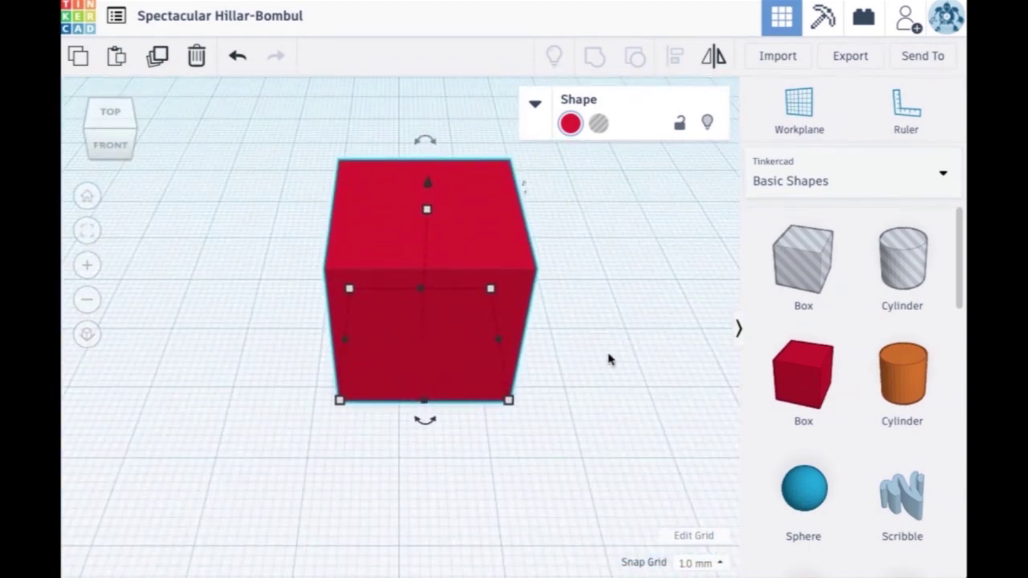
right_click_drag(608, 358, 528, 370)
scroll(439, 306, "up", 6)
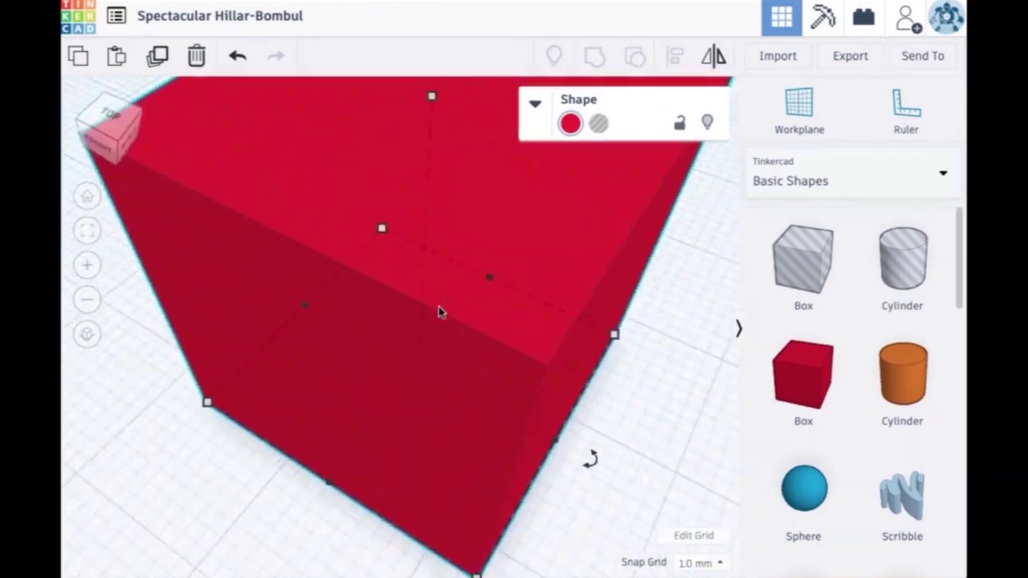
scroll(439, 306, "down", 8)
scroll(439, 306, "down", 5)
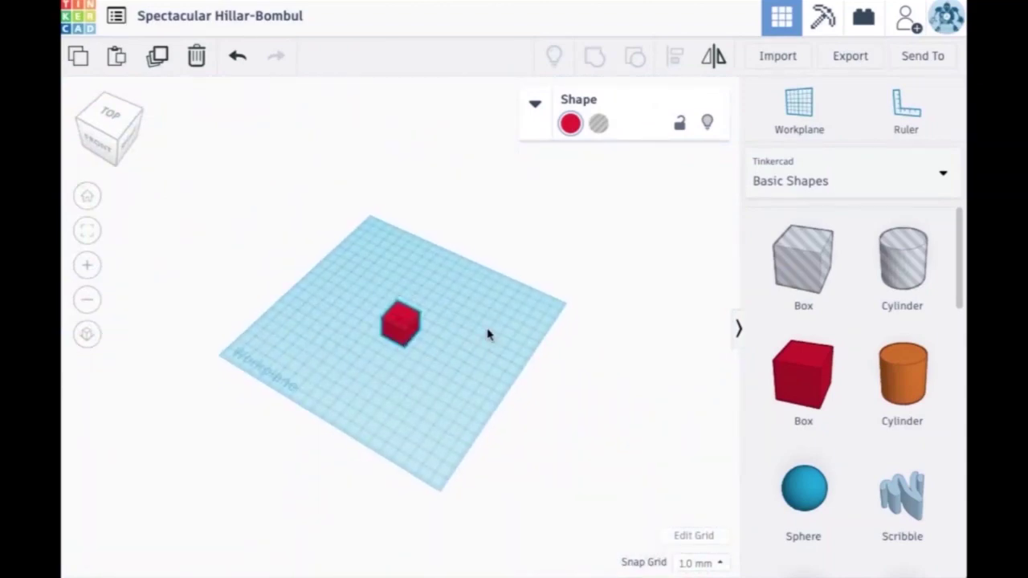
right_click_drag(487, 335, 503, 439)
scroll(442, 423, "down", 3)
scroll(439, 421, "up", 5)
scroll(438, 420, "up", 5)
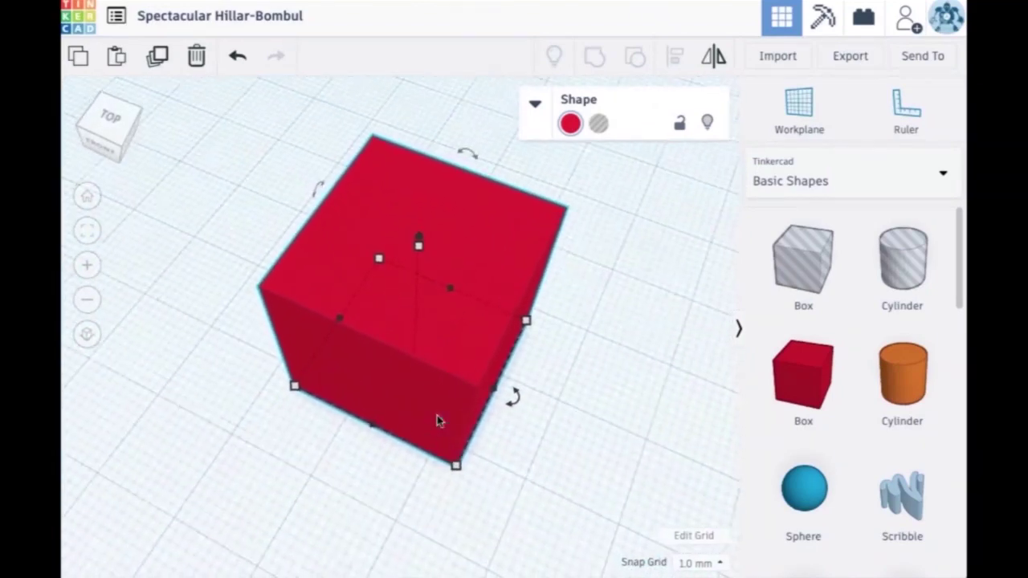
scroll(437, 421, "down", 6)
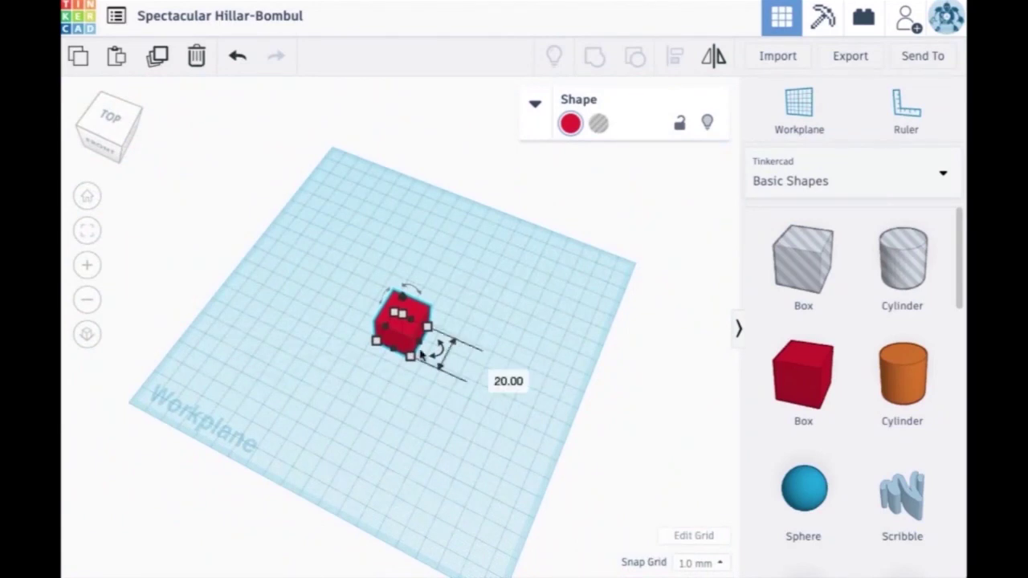
Step: Enlarge the box's base outward from its front-right corner, making it wider and about 47 mm deep
left_click(88, 198)
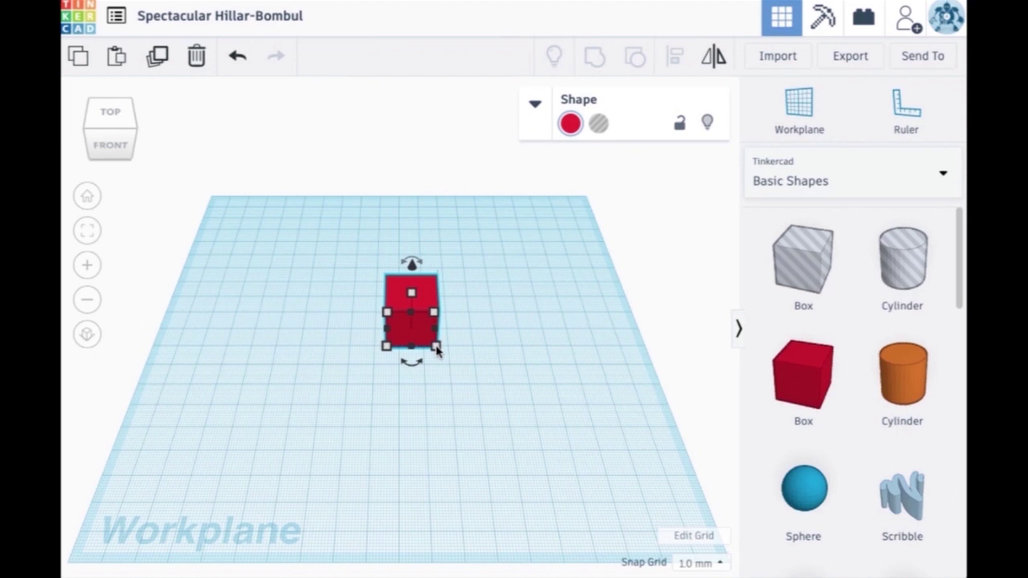
mouse_move(436, 348)
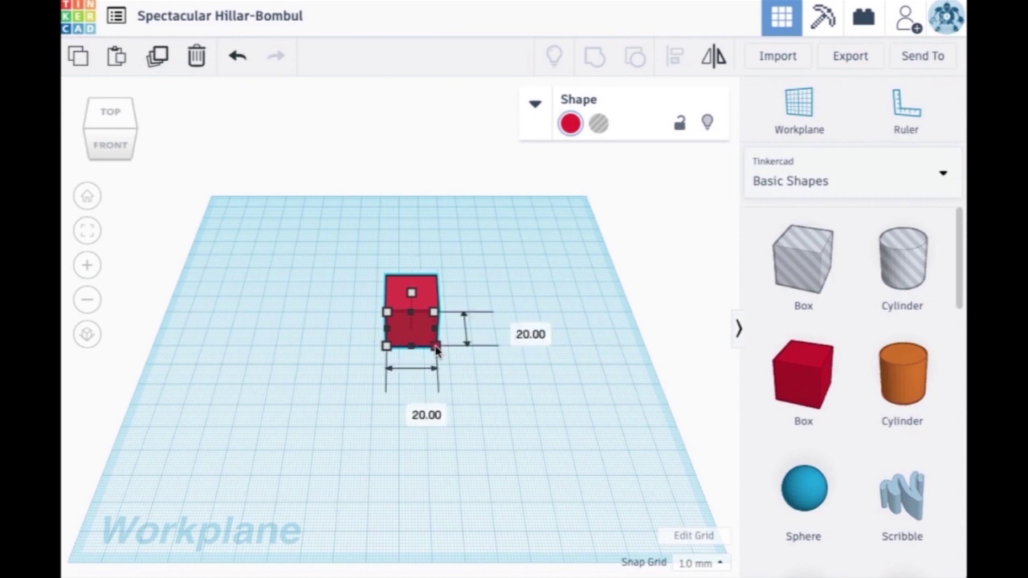
left_click_drag(435, 347, 519, 398)
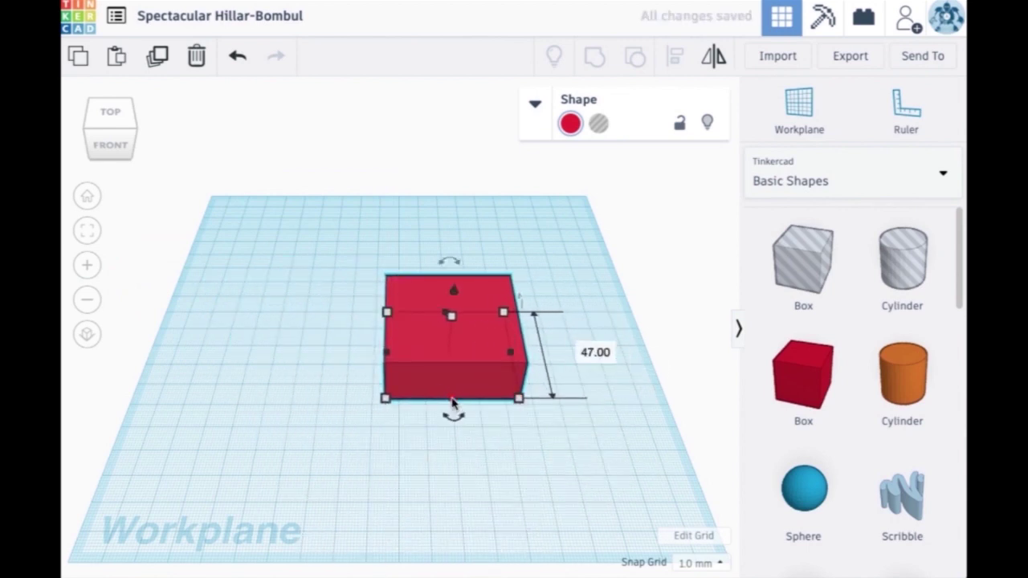
Step: Resize the box's base to about 52 mm deep, about 45 mm wide, and from its corner to about 62 by 78 mm
mouse_move(451, 401)
left_mouse_down()
mouse_move(451, 477)
mouse_move(453, 411)
left_mouse_up()
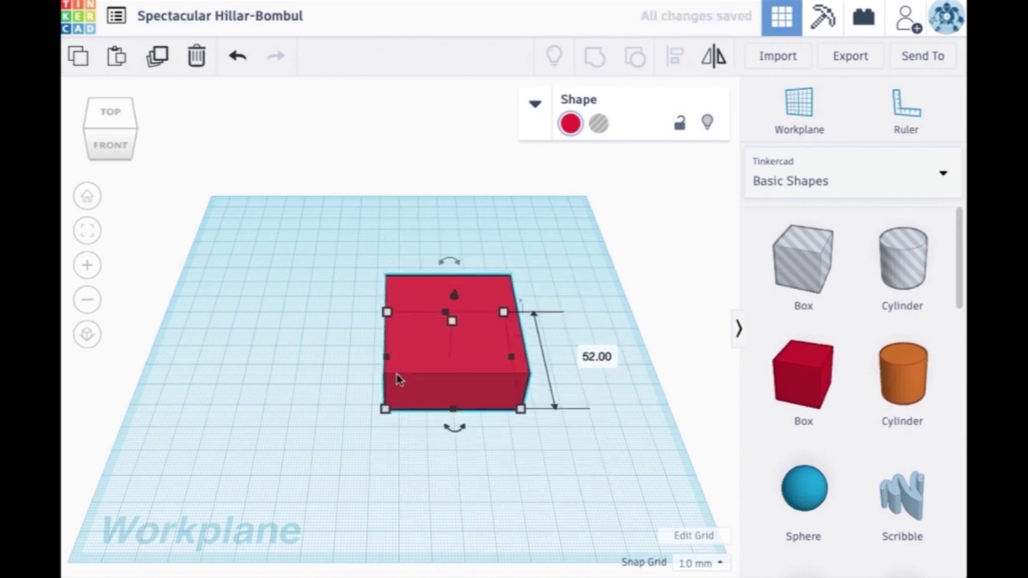
mouse_move(387, 363)
left_mouse_down()
mouse_move(243, 348)
mouse_move(399, 357)
left_mouse_up()
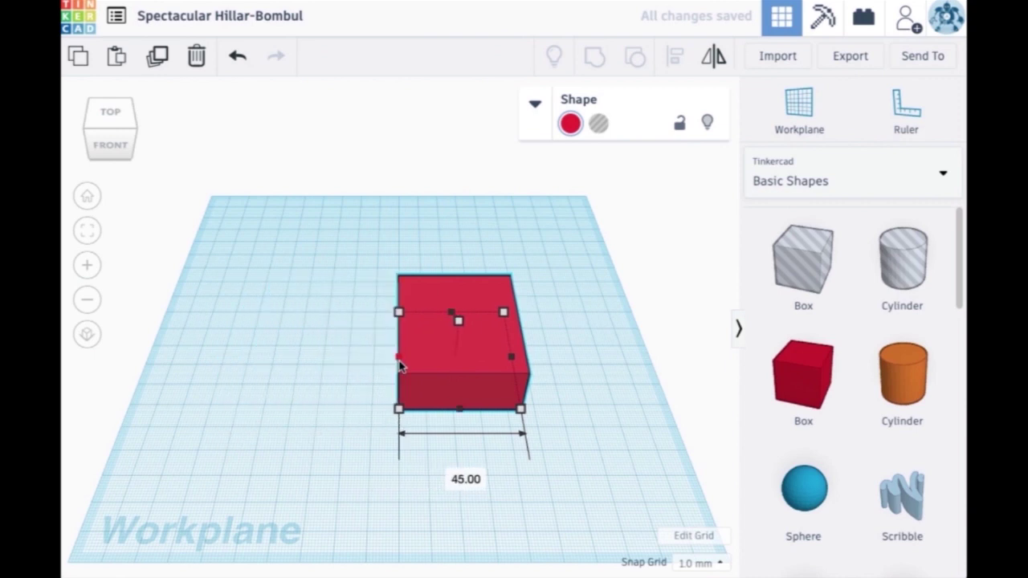
left_click_drag(520, 409, 580, 470)
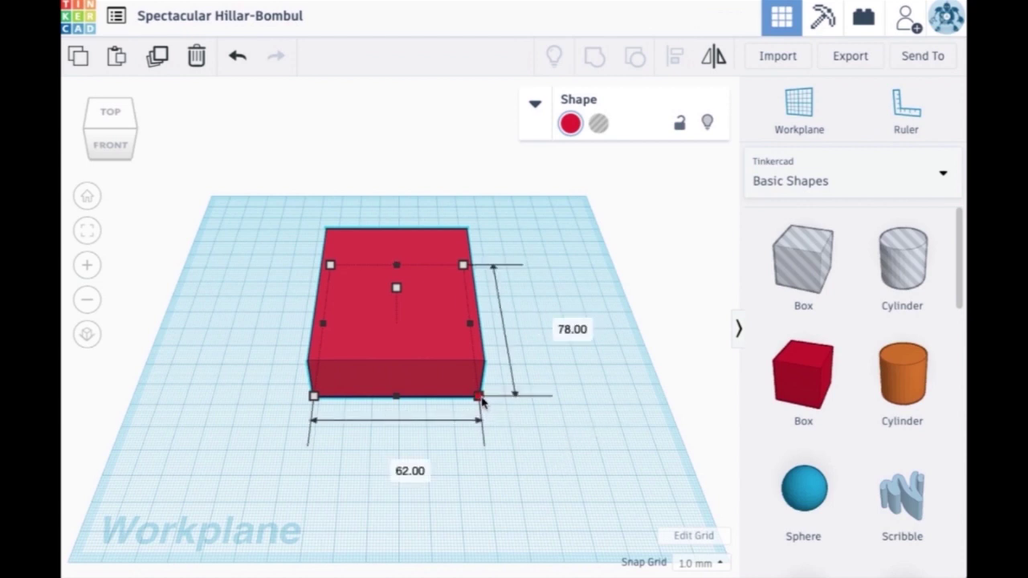
Step: Set the box's depth to 50 mm and its width to 25 mm exactly
left_click(546, 322)
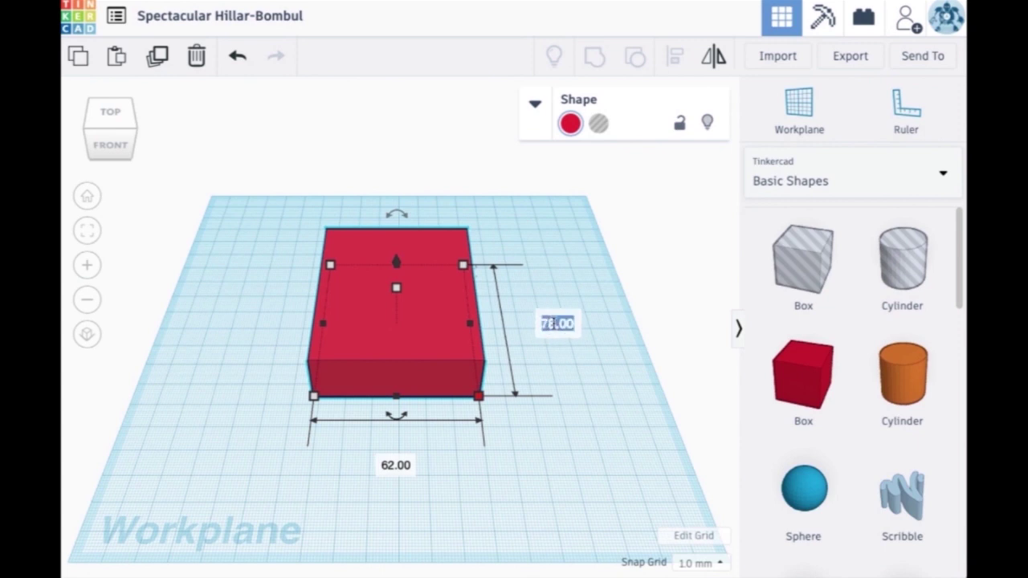
key("BackSpace")
type("80")
key("Return")
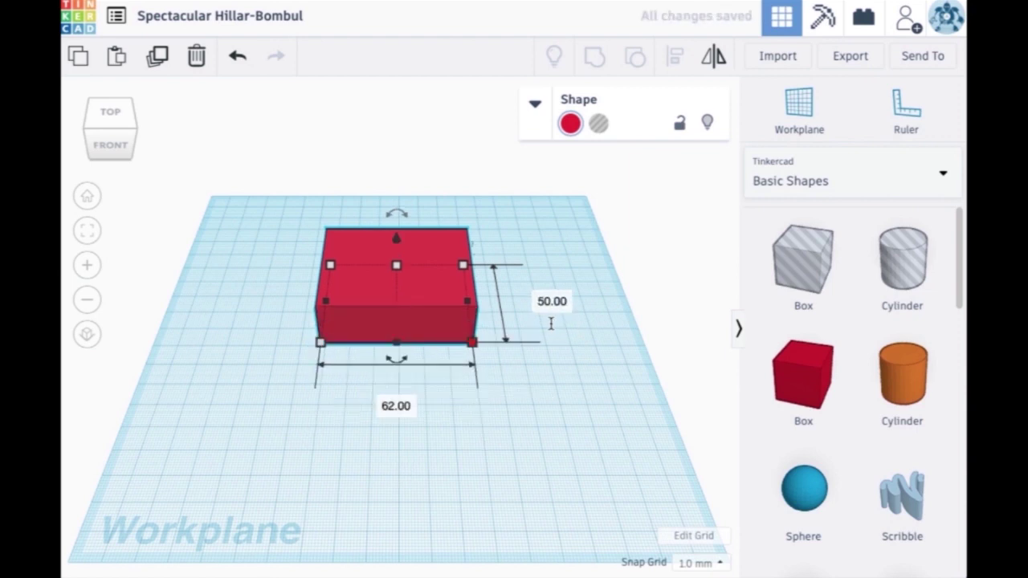
left_click(401, 404)
type("25")
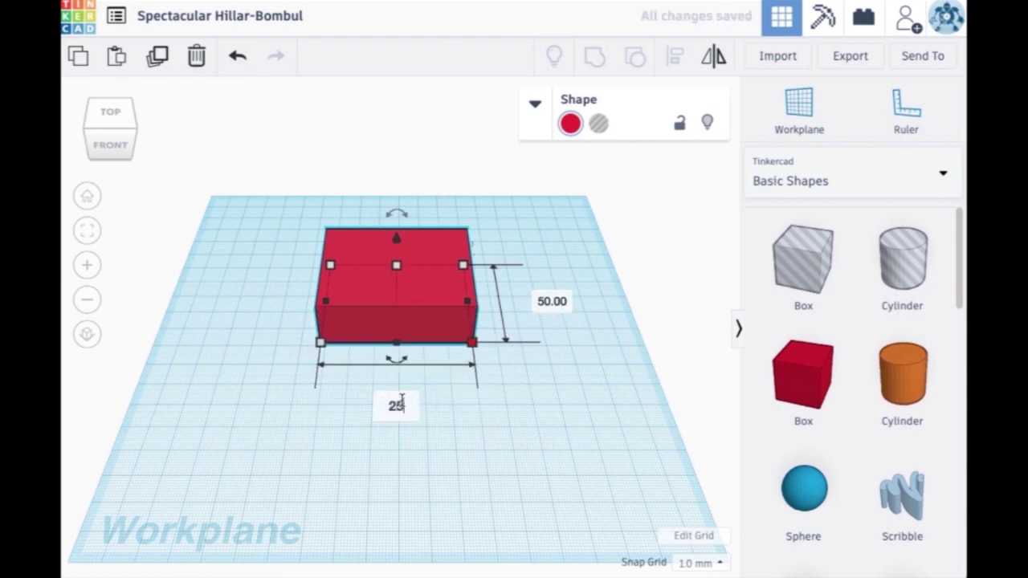
key("Return")
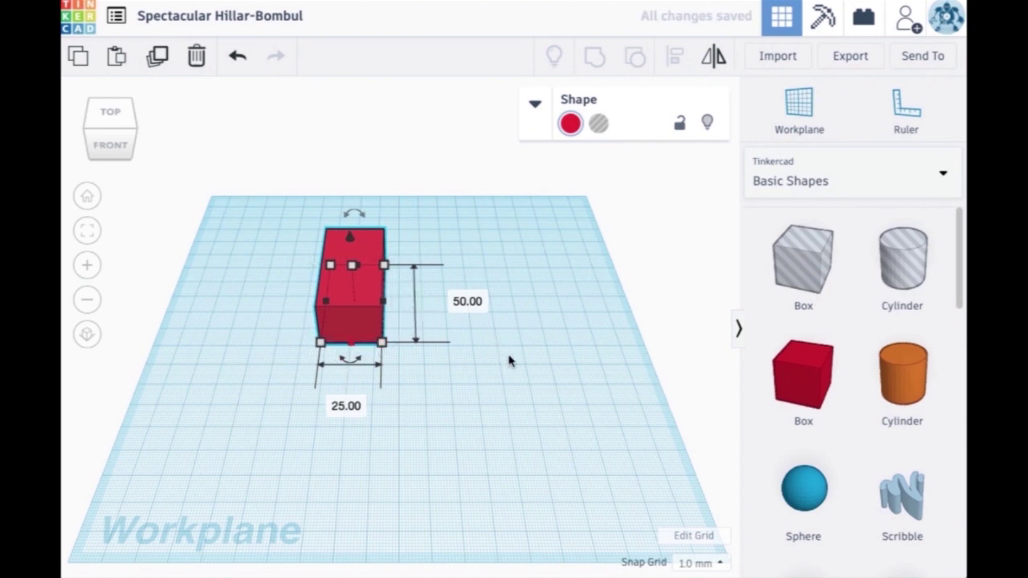
Step: Move the box nearer the workplane's centre and scale it proportionally from its front-right corner, up to 50 by 100 mm and down to 20 by 40 mm
left_click_drag(353, 309, 395, 331)
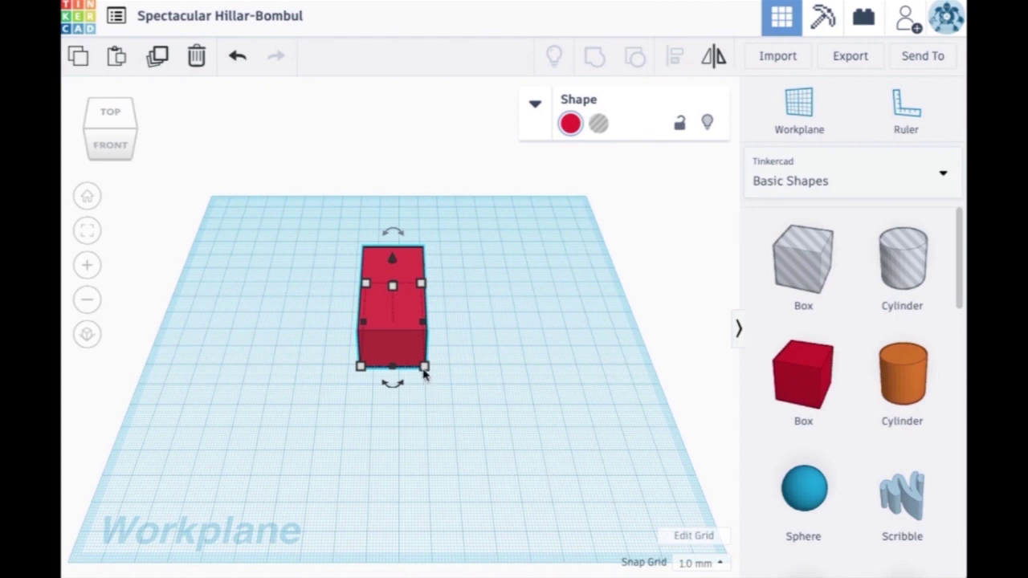
mouse_move(425, 368)
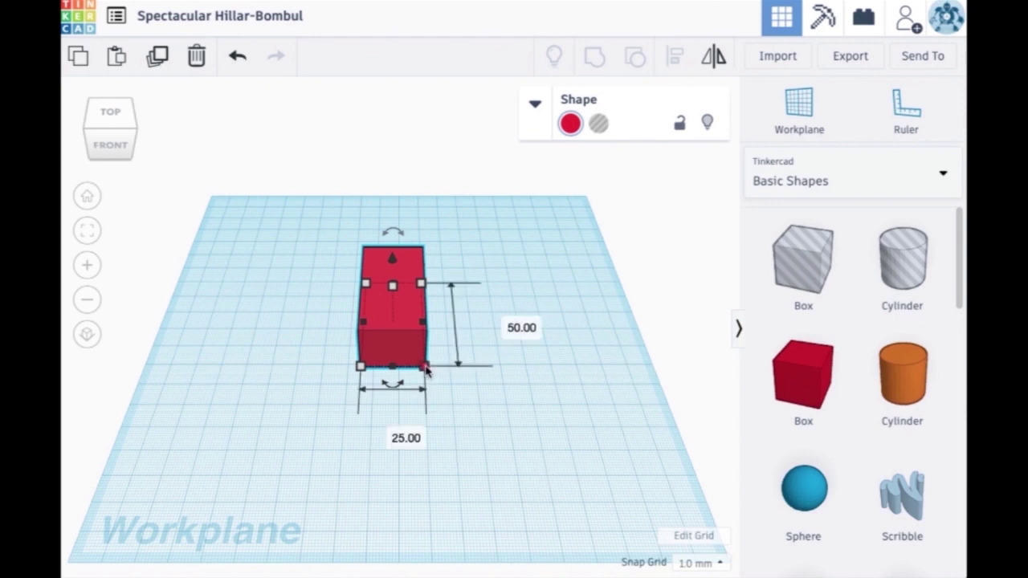
left_click_drag(426, 368, 498, 431)
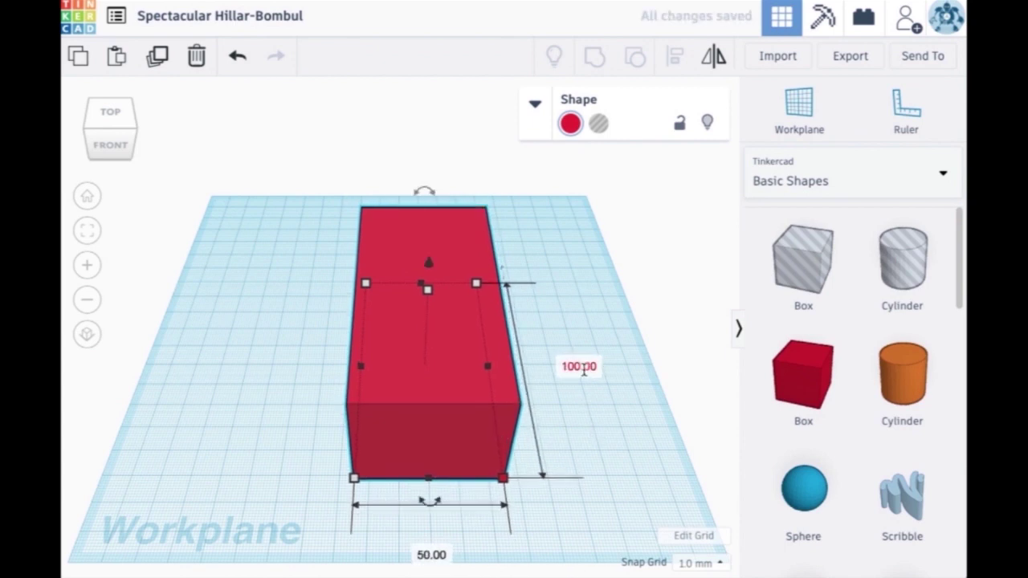
left_click_drag(502, 483, 396, 299)
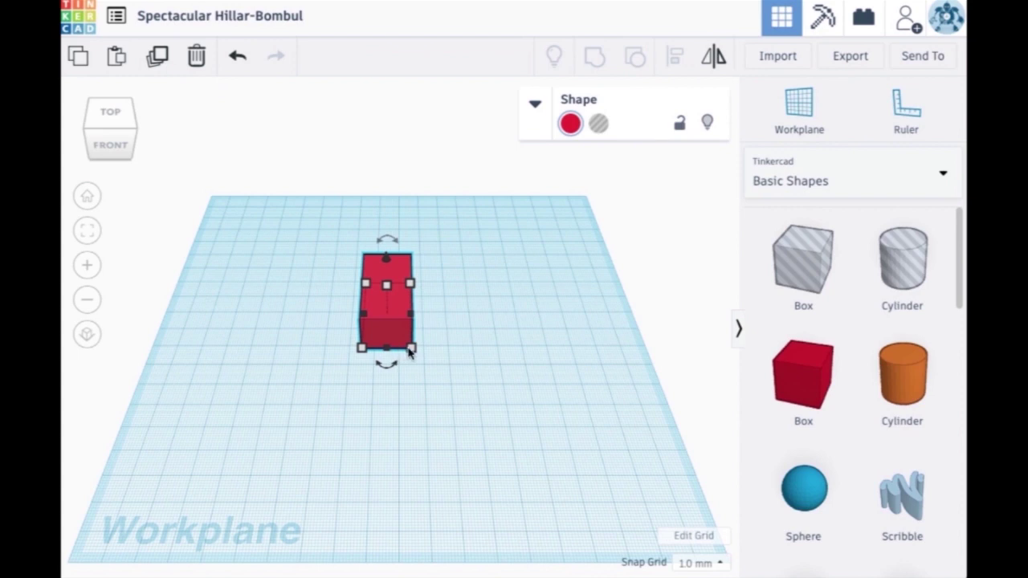
mouse_move(411, 350)
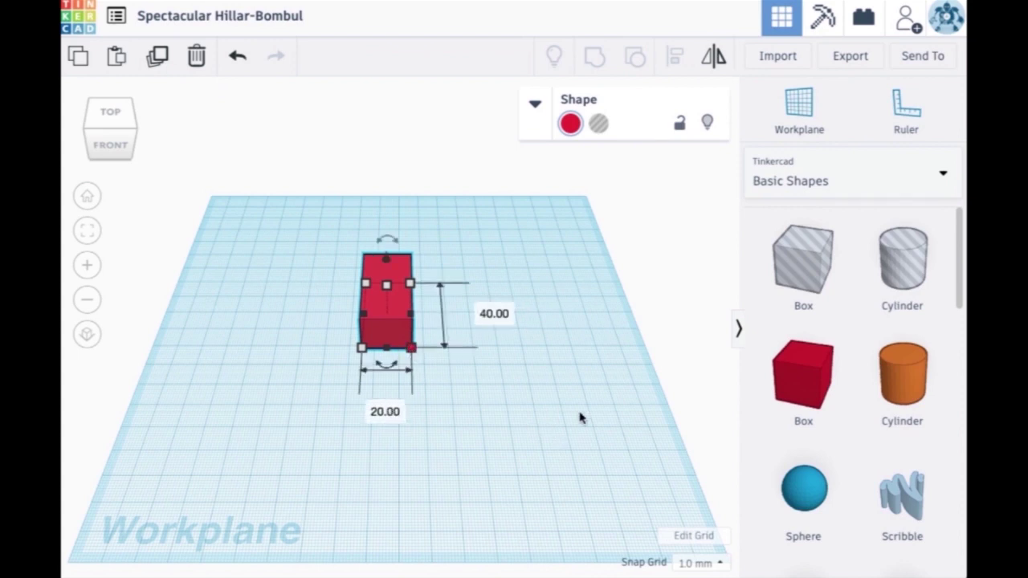
Step: Change the workplane grid's units to inches, keeping the Default preset, and update the grid
left_click(695, 538)
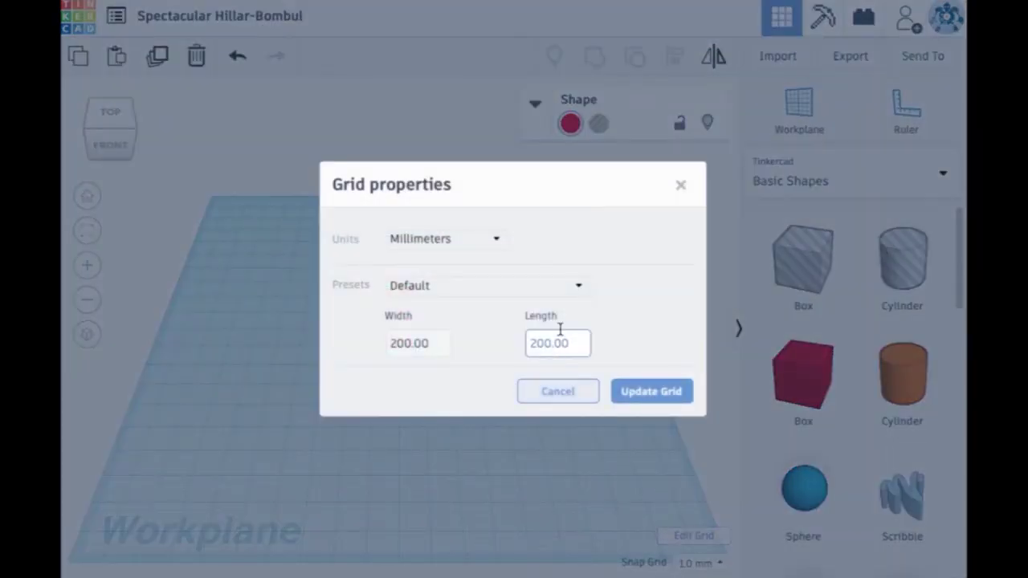
left_click(491, 241)
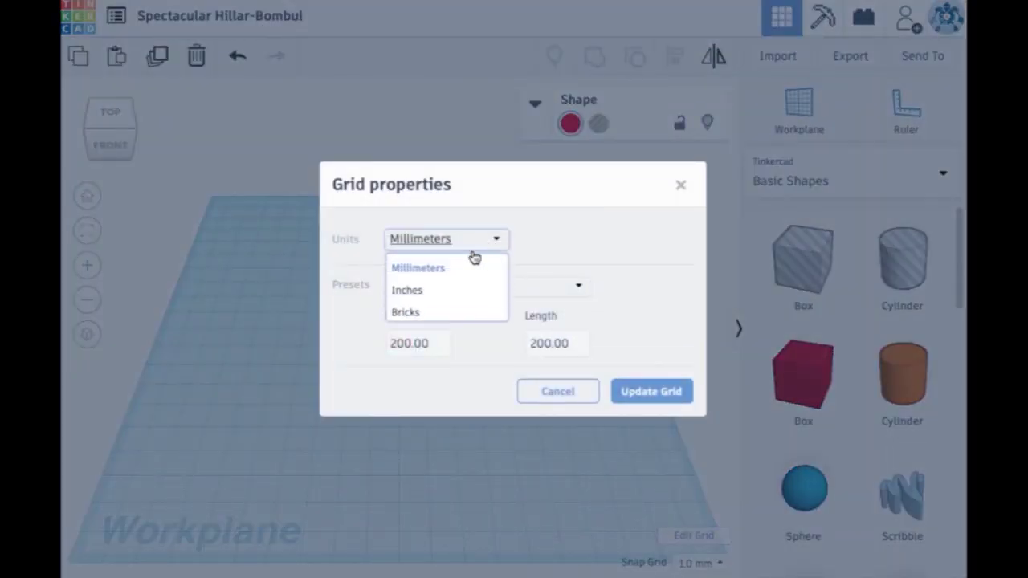
left_click(416, 291)
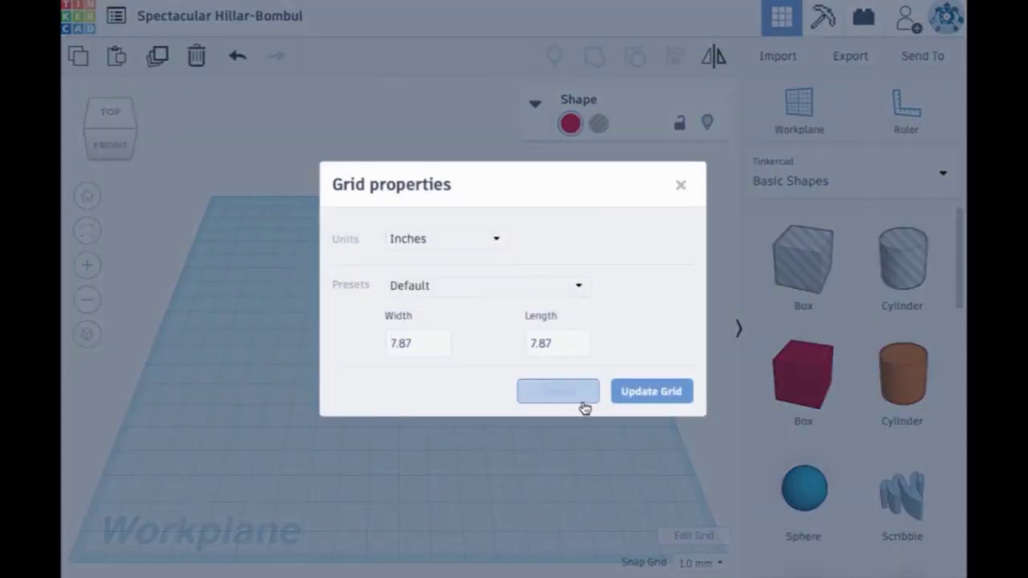
left_click(647, 391)
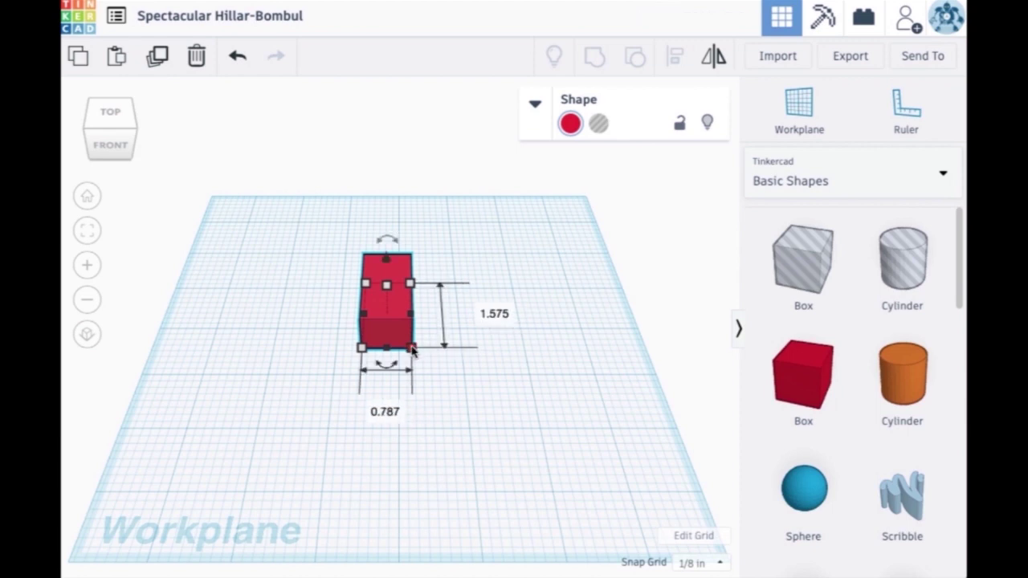
Step: Try to set the box's depth to the fractional value 1 1/16 inches
left_click(485, 315)
type("1")
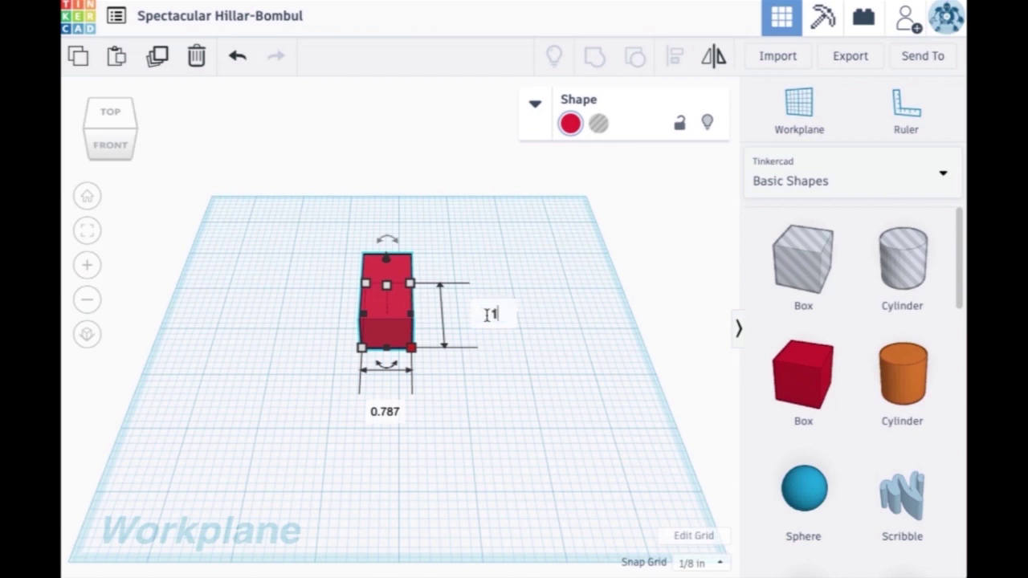
type(" 1/16")
key("Return")
key("BackSpace")
key("BackSpace")
key("BackSpace")
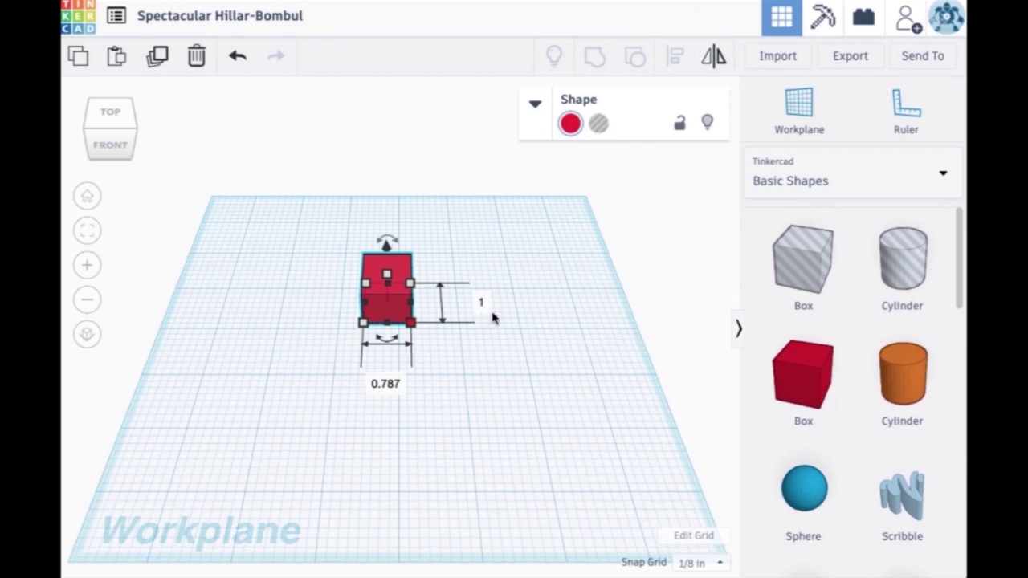
key("Return")
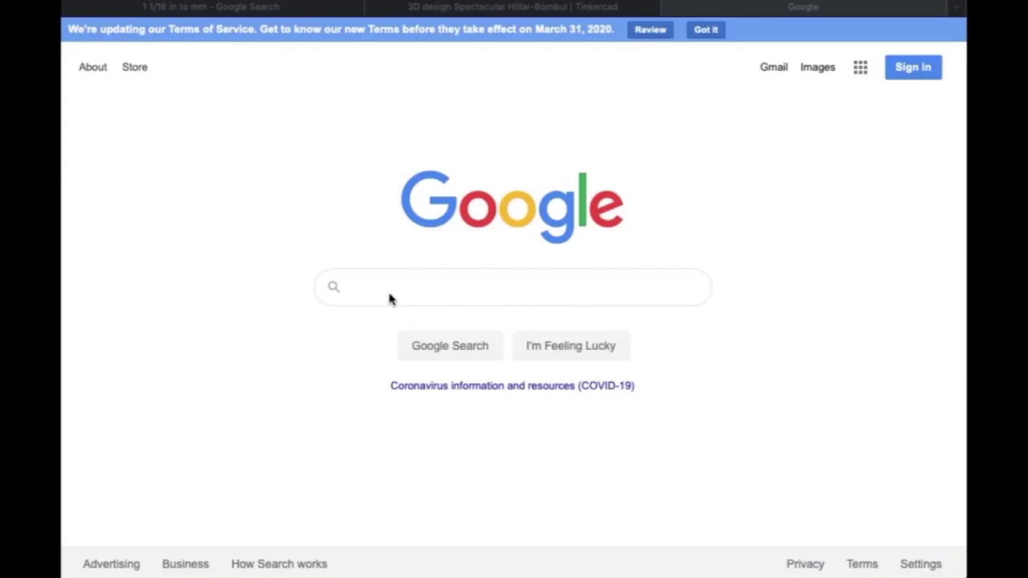
Step: Search Google for "1 1/16 in to mm" and convert 1 1/16 inches to millimetres in the length converter
left_click(381, 286)
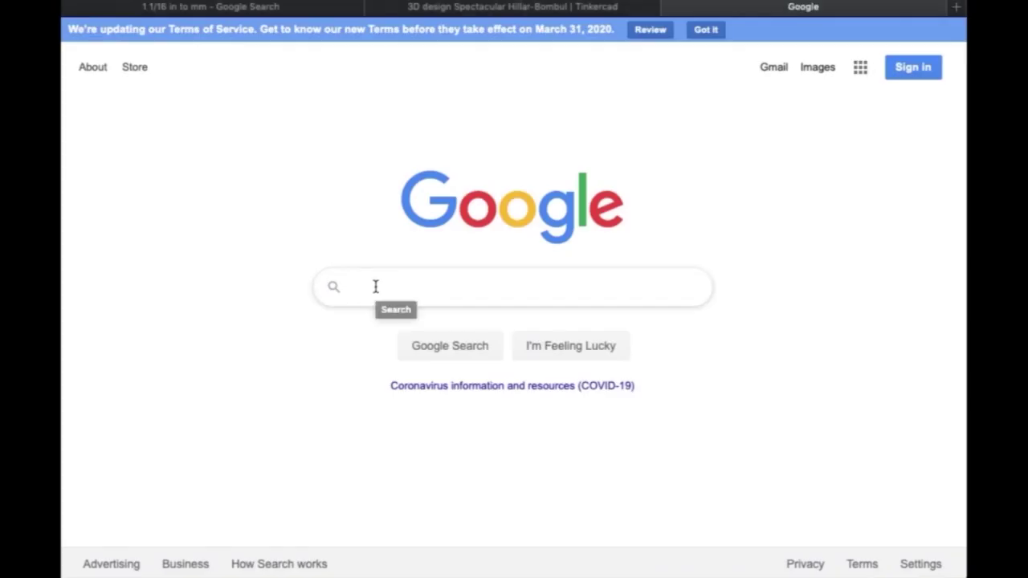
type("1 1/16 in to mm")
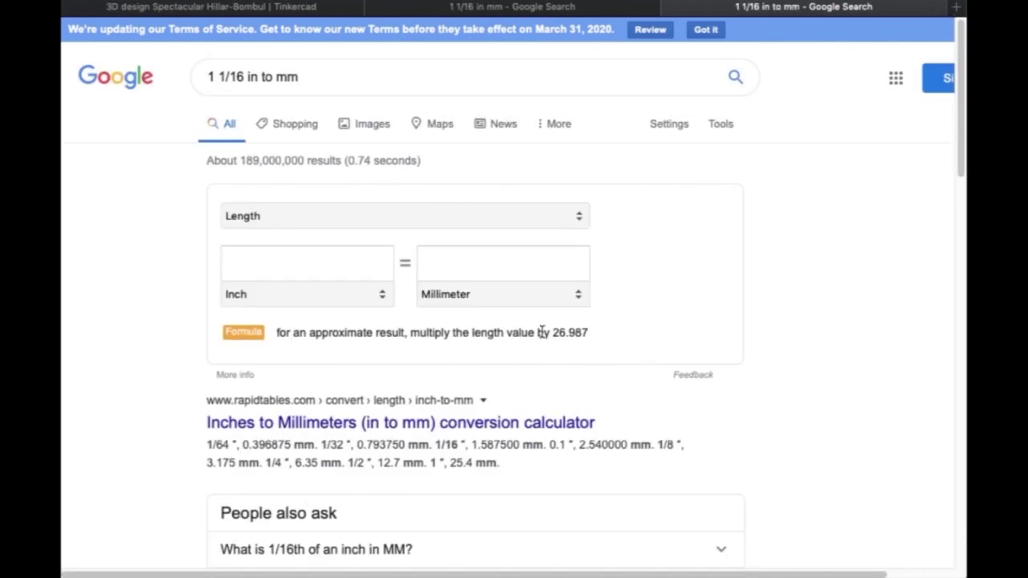
left_click(294, 264)
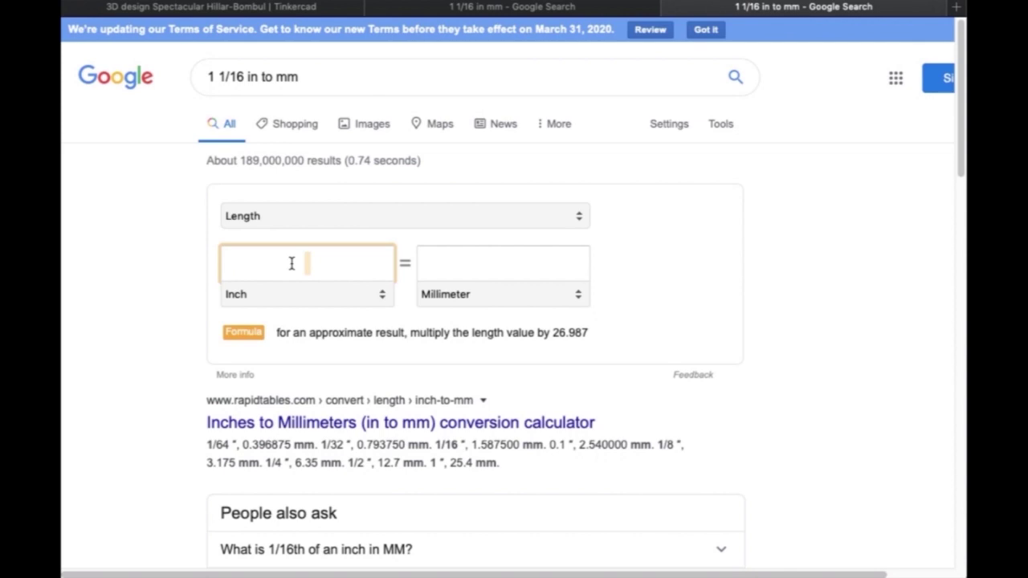
type("1 1")
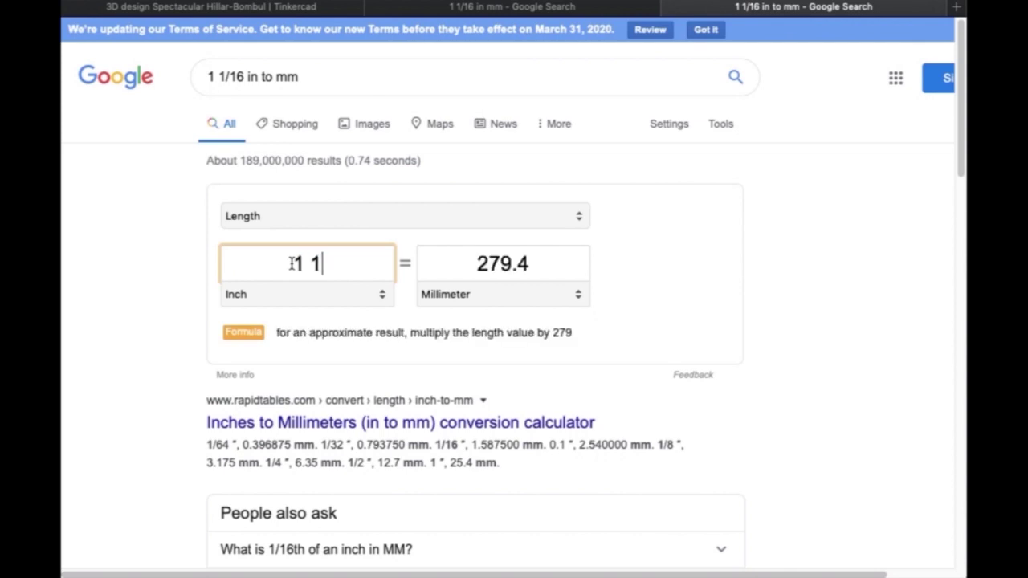
type("/16")
triple_click(292, 264)
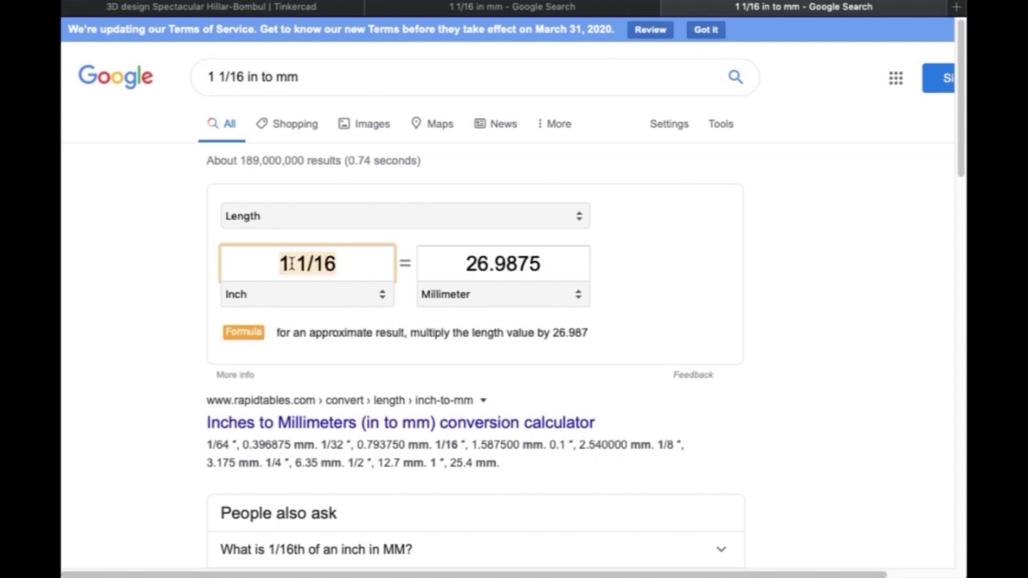
left_click_drag(542, 264, 465, 264)
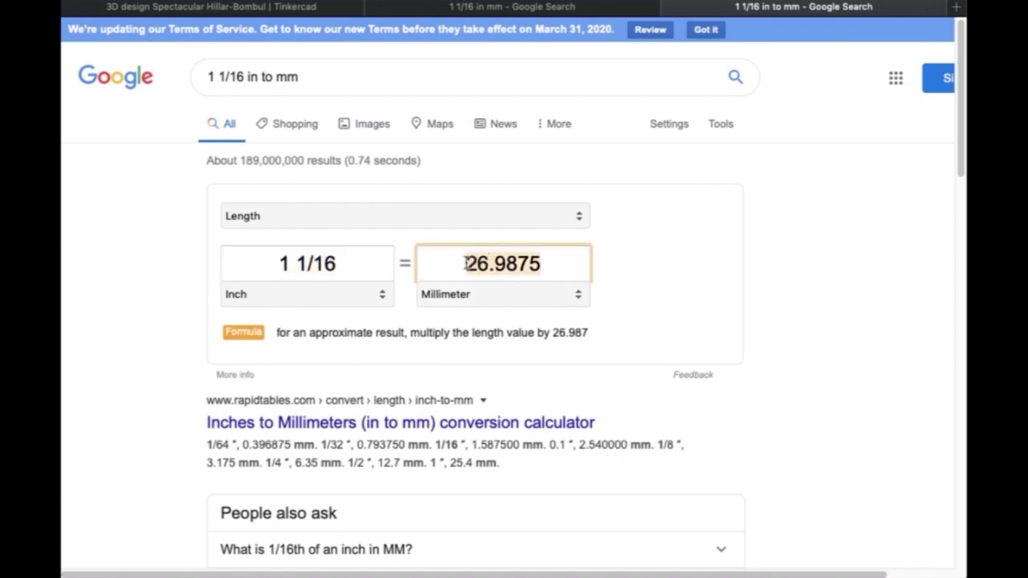
Step: Switch back to the Tinkercad design and set the box's depth to the converted value of 26.9875 mm
left_click(269, 10)
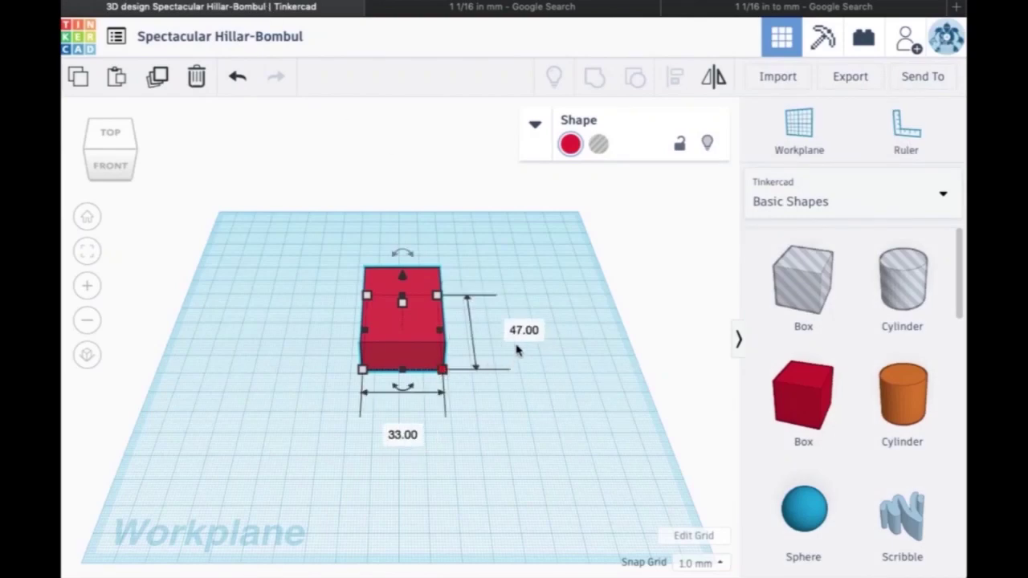
left_click(512, 330)
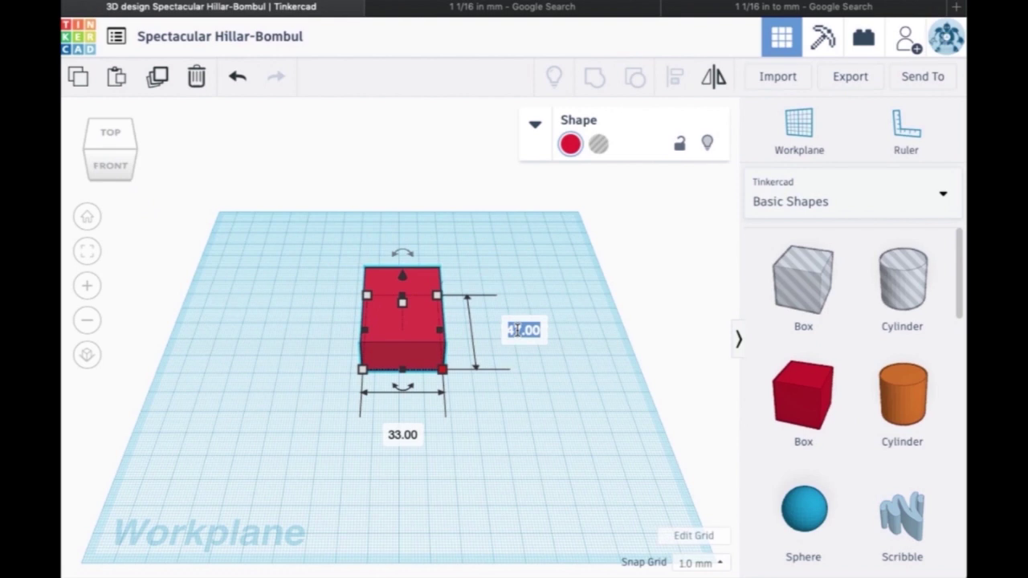
type(".9875")
key("Return")
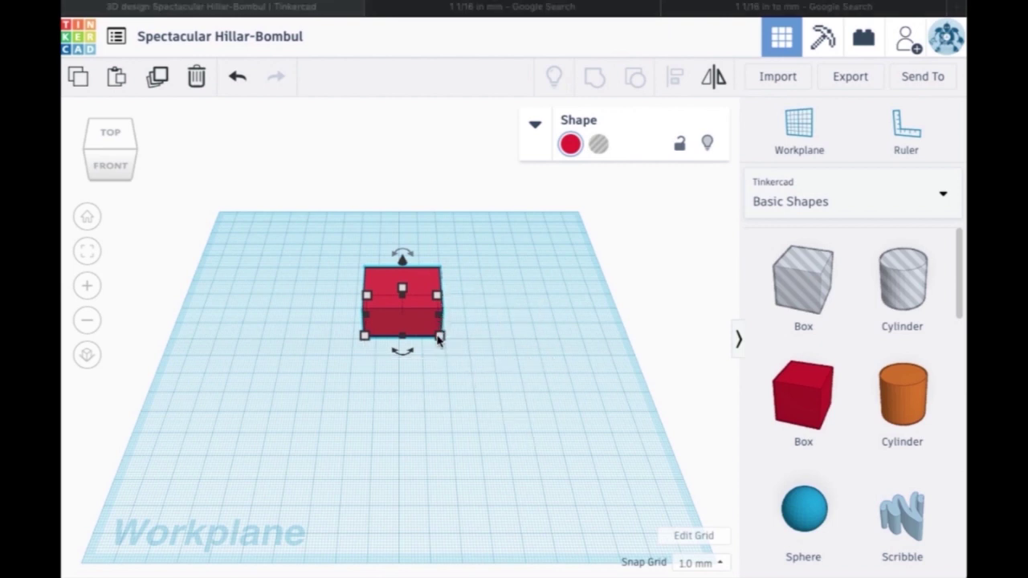
Step: Enlarge the box's base from its front-right corner to about 75 by 58 mm and raise its height to about 42 mm
left_click_drag(440, 335, 551, 396)
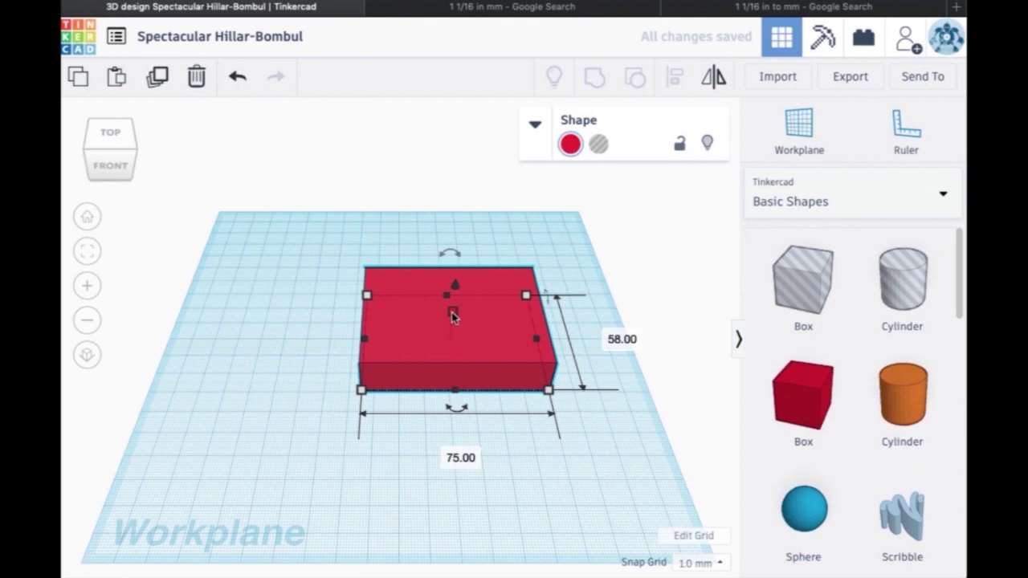
left_click_drag(454, 316, 459, 263)
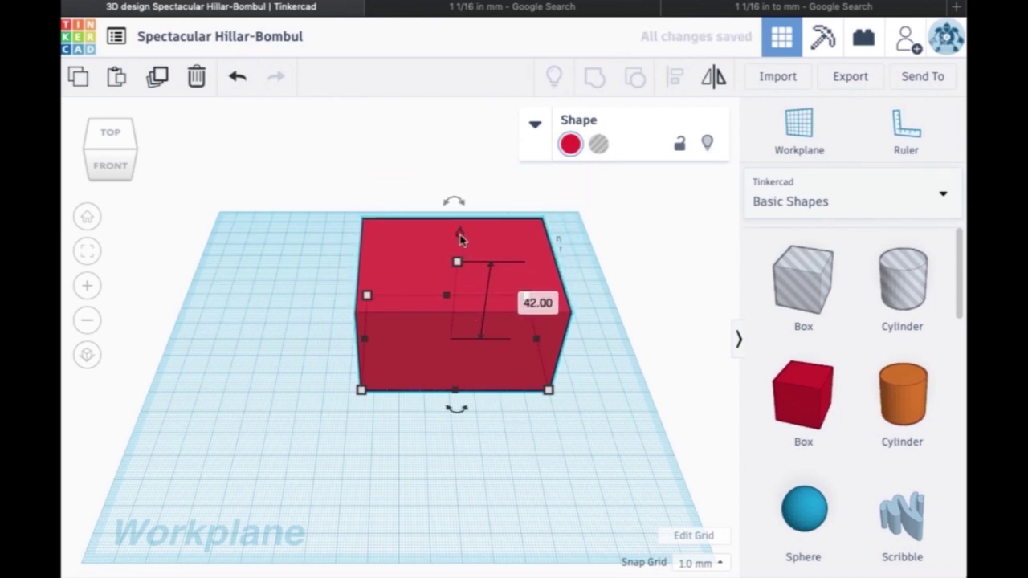
Step: Lift the box about 51 mm above the workplane, view it from a lower front angle, and lower it back onto the workplane
left_click_drag(460, 239, 460, 101)
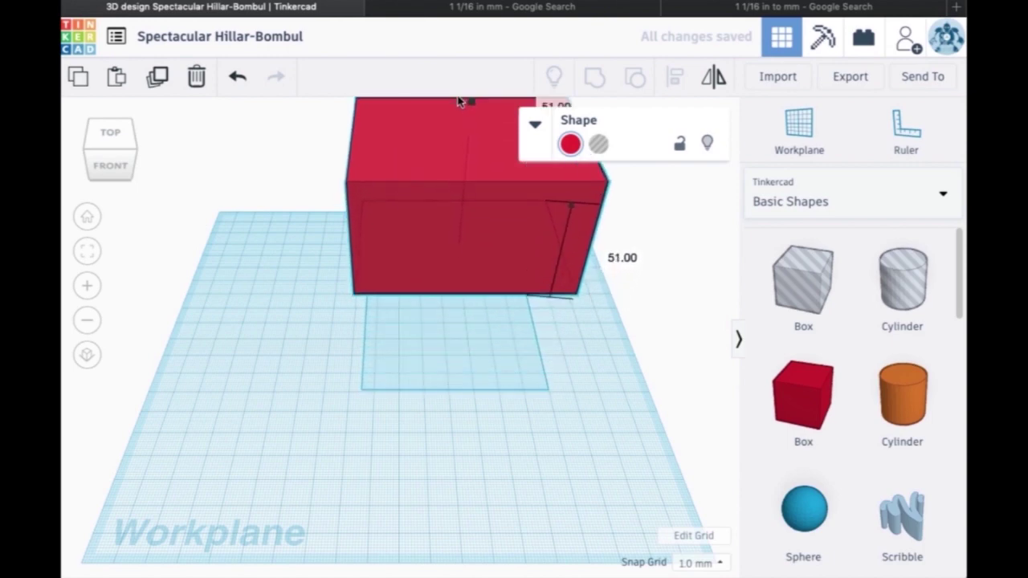
right_click_drag(625, 440, 625, 397)
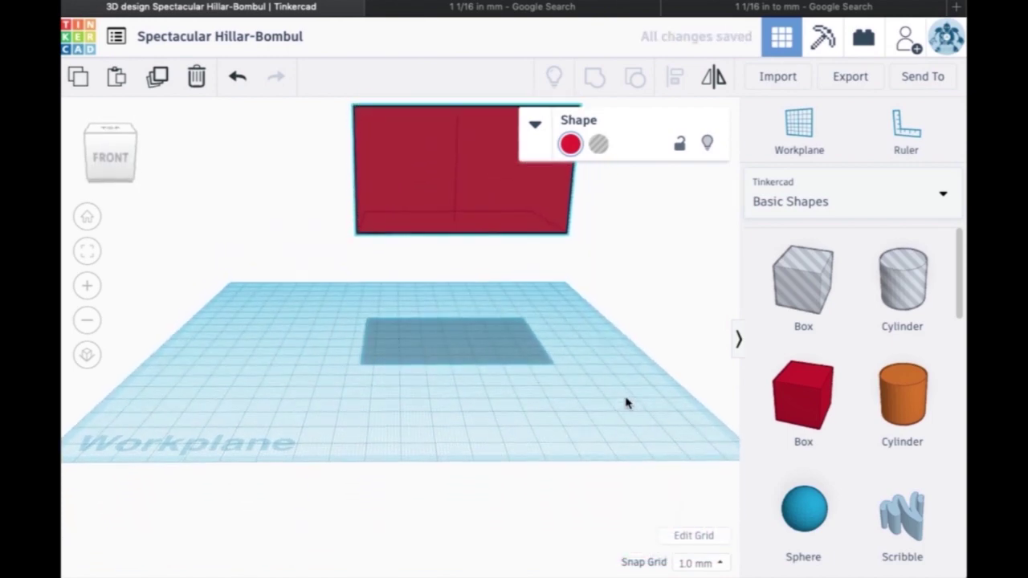
scroll(570, 370, "up", 3)
scroll(571, 368, "down", 8)
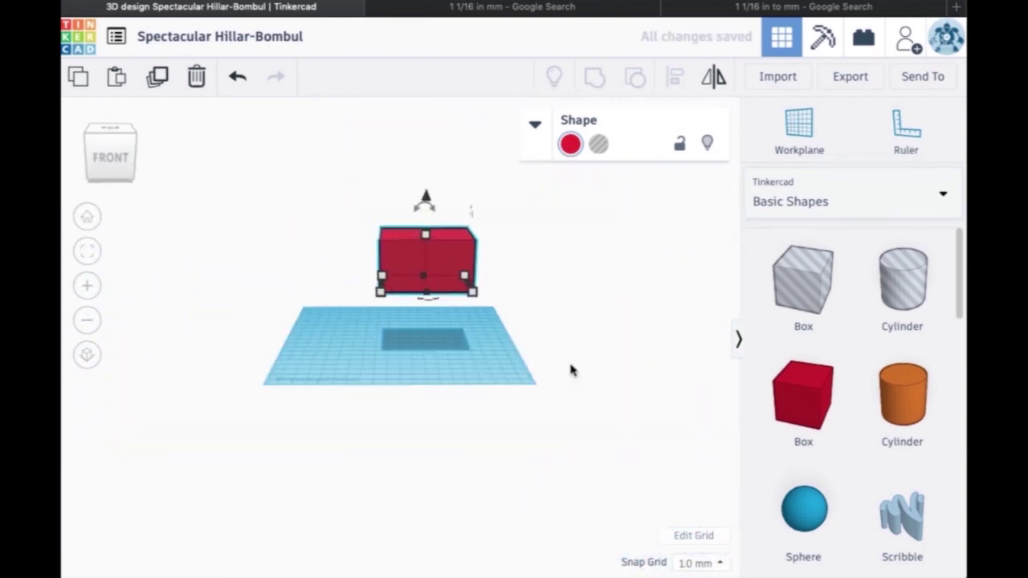
scroll(571, 370, "up", 2)
scroll(569, 367, "down", 5)
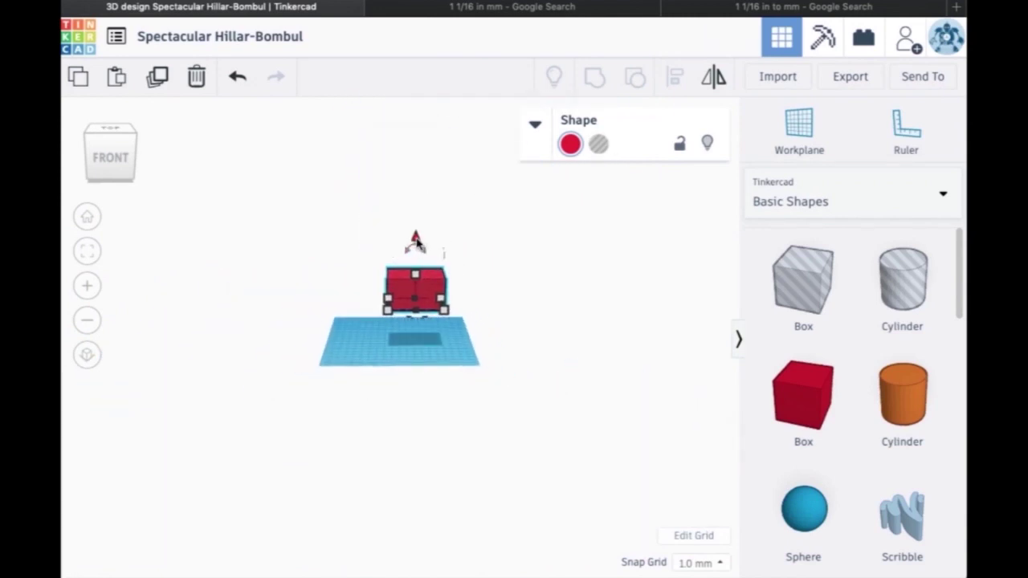
left_click_drag(415, 243, 418, 274)
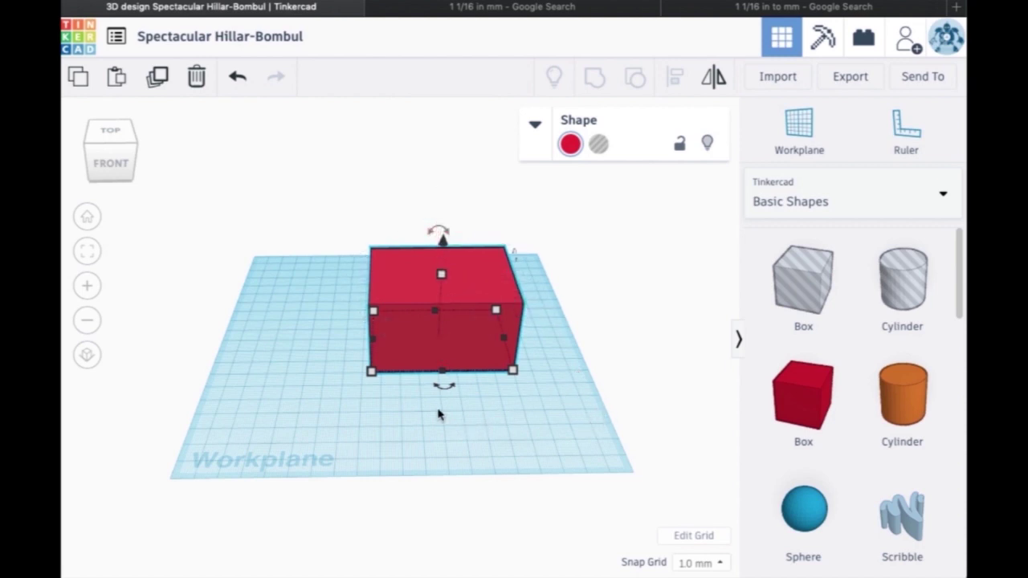
Step: Try rotating the box about its front-to-back axis and its vertical axis, returning each rotation to 0°
mouse_move(438, 233)
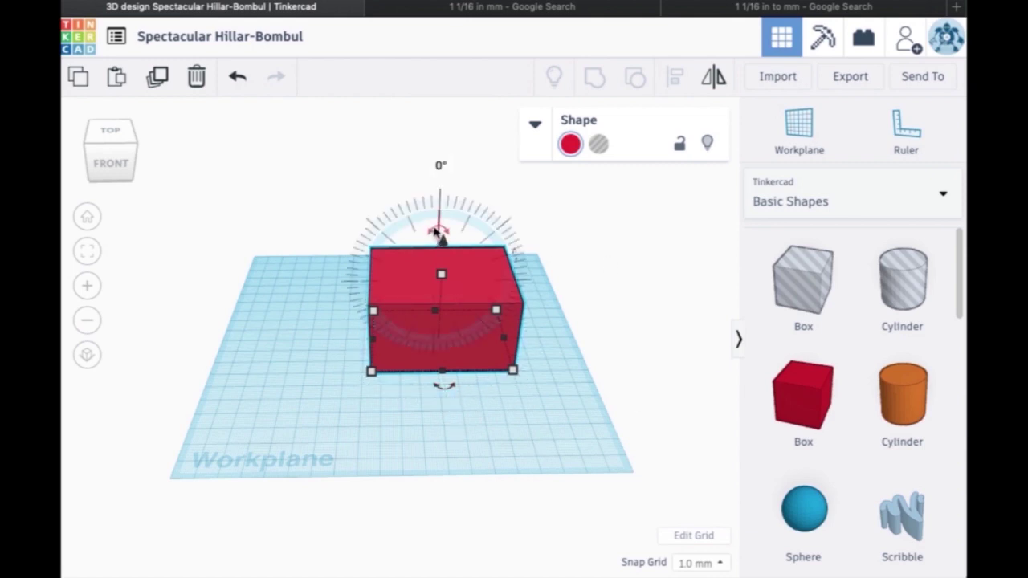
left_click_drag(435, 230, 435, 232)
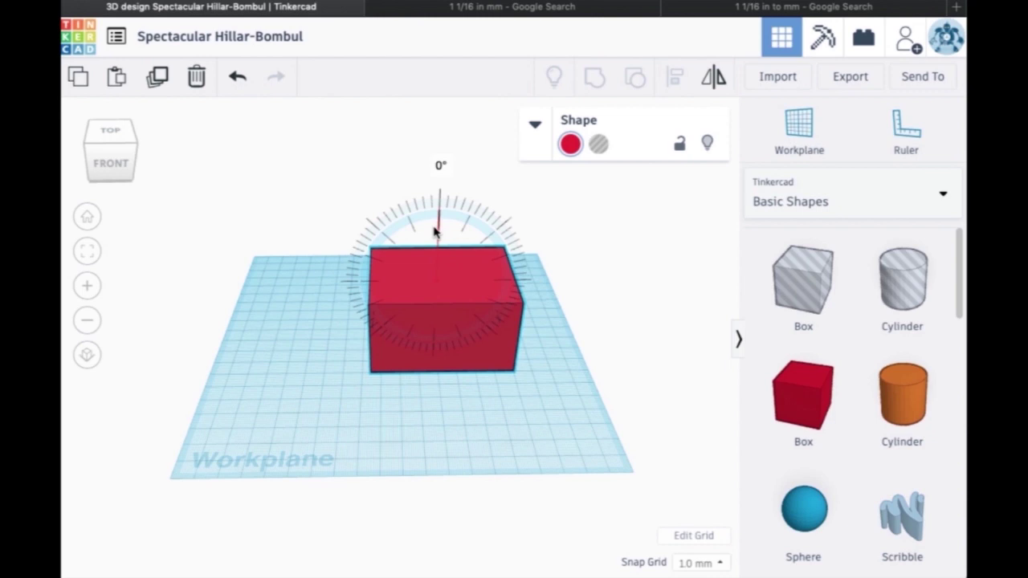
left_click_drag(435, 232, 439, 161)
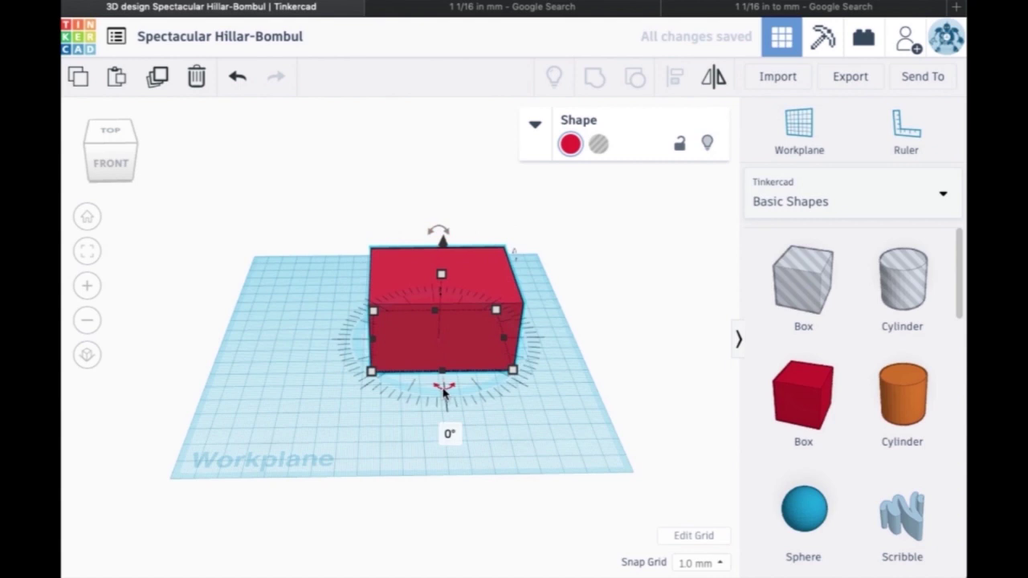
left_click_drag(443, 392, 444, 393)
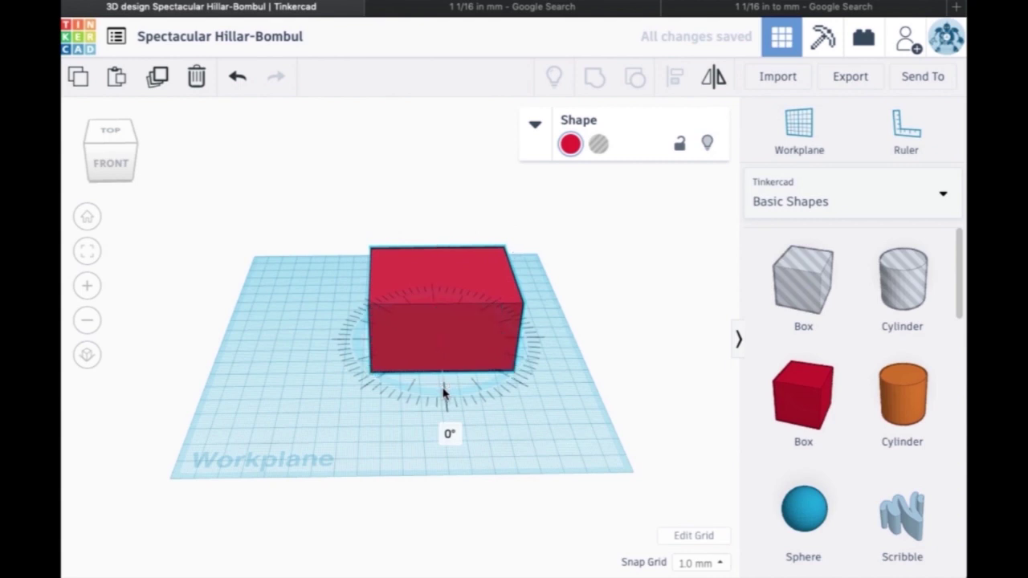
mouse_move(450, 393)
left_mouse_down()
mouse_move(495, 372)
mouse_move(505, 327)
mouse_move(449, 294)
mouse_move(409, 333)
mouse_move(450, 379)
left_mouse_up()
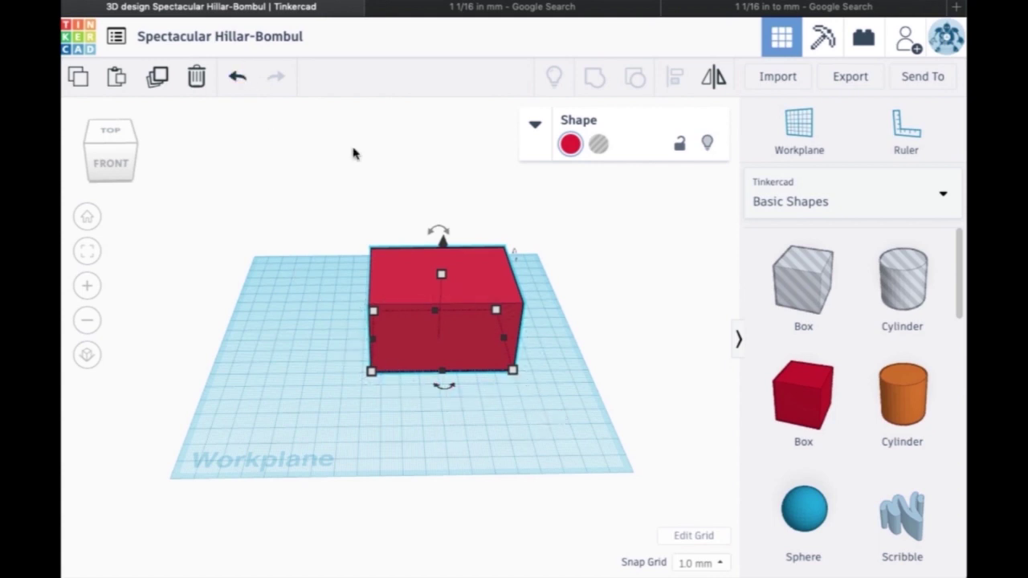
Step: Undo the box's most recent edits back through its height change, redo them, and undo once more
left_click(239, 79)
left_click(239, 80)
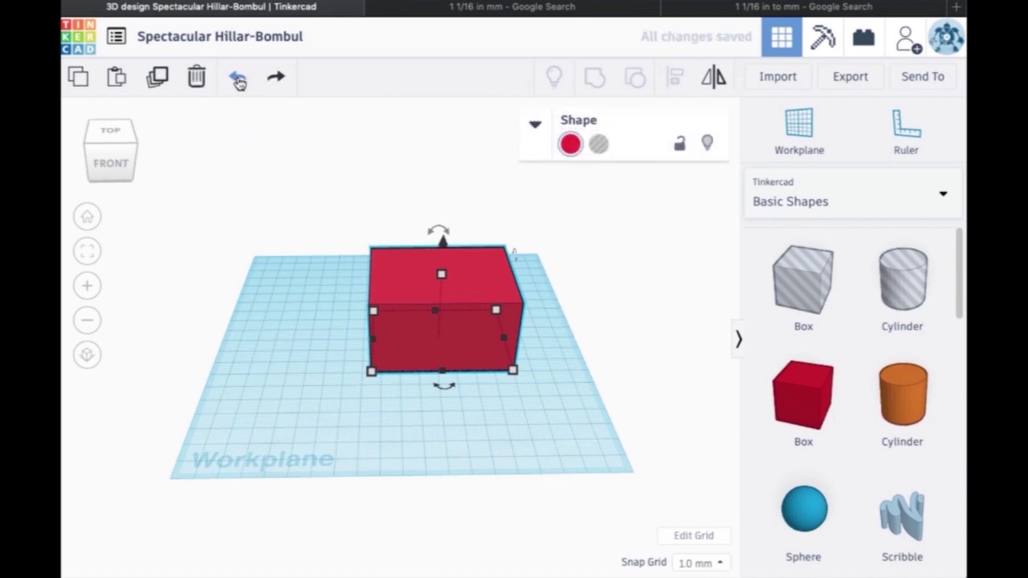
left_click(239, 80)
left_click(238, 79)
left_click(238, 80)
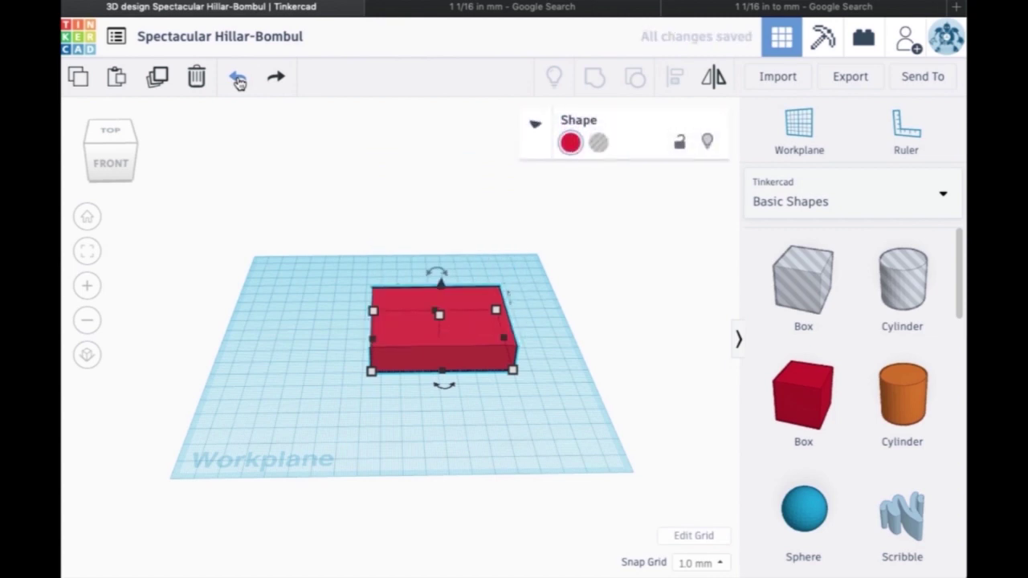
left_click(276, 80)
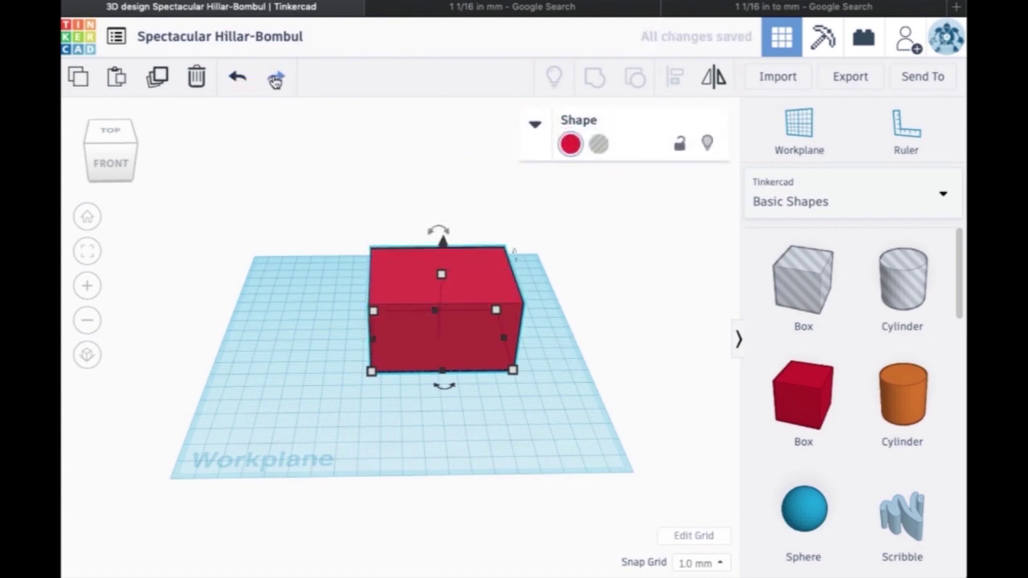
left_click(275, 79)
left_click(239, 80)
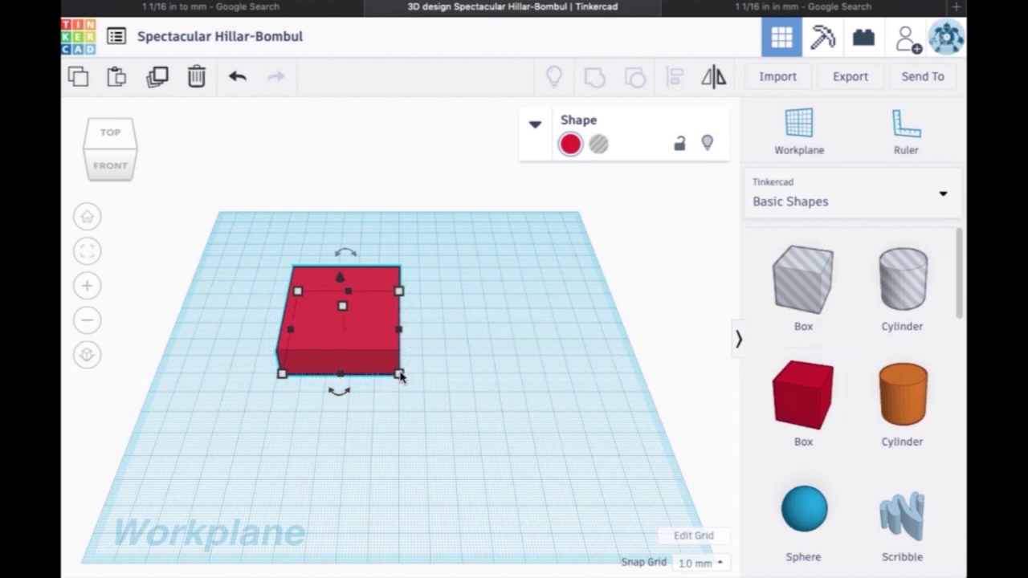
Step: Enlarge the box's base from its front-right corner and lower its height to 12 mm
left_click_drag(400, 378, 443, 406)
mouse_move(362, 317)
left_mouse_down()
mouse_move(372, 243)
mouse_move(373, 322)
left_mouse_up()
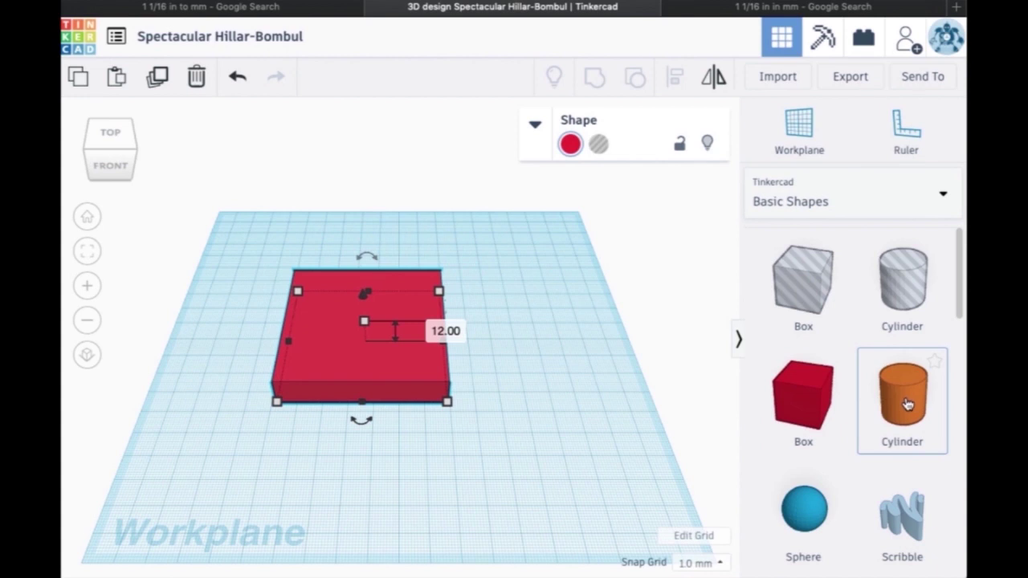
Step: Place a 20 mm cylinder overlapping the box's right edge and adjust the box and cylinder positions separately
left_click_drag(905, 403, 455, 335)
mouse_move(555, 420)
right_mouse_down()
mouse_move(551, 394)
mouse_move(494, 401)
mouse_move(509, 426)
mouse_move(550, 372)
mouse_move(555, 415)
mouse_move(544, 422)
right_mouse_up()
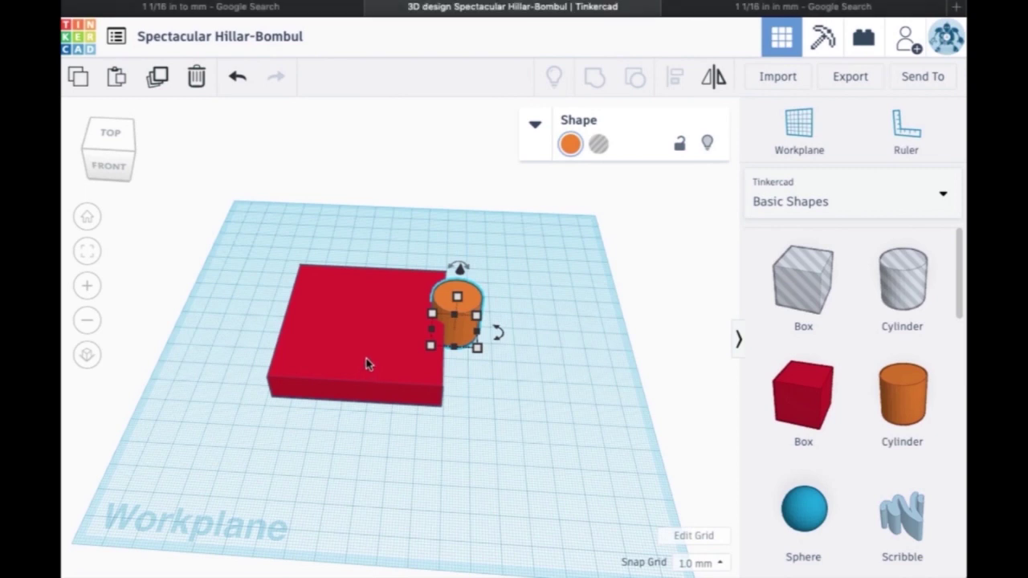
left_click(362, 304)
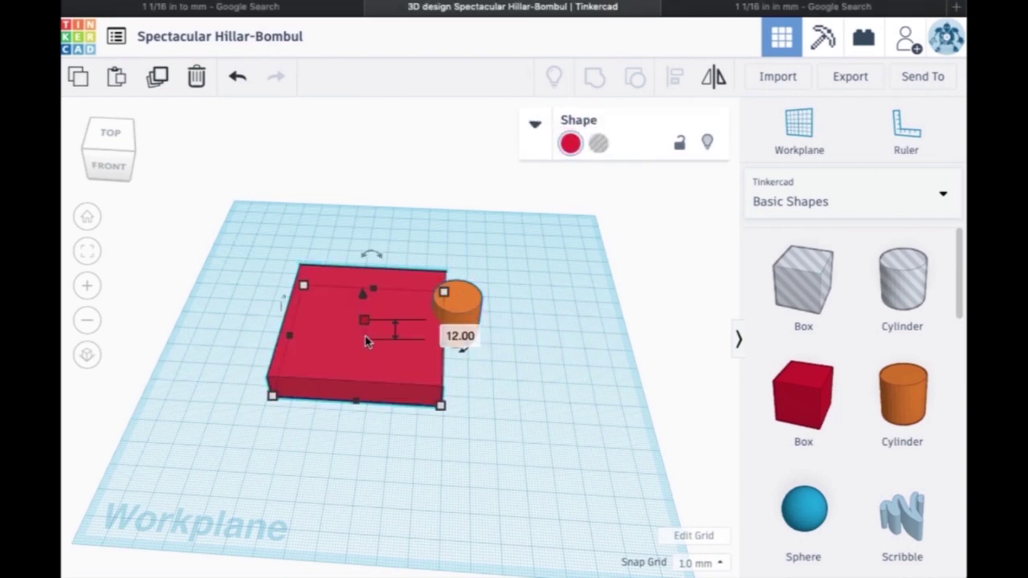
mouse_move(329, 353)
left_mouse_down()
mouse_move(303, 287)
mouse_move(312, 358)
mouse_move(337, 341)
left_mouse_up()
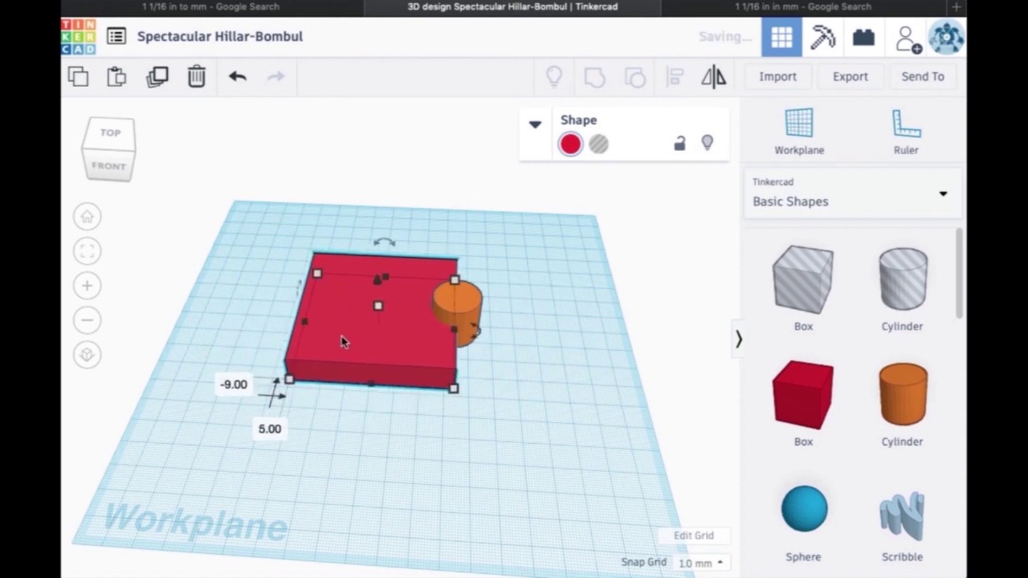
mouse_move(470, 303)
left_mouse_down()
mouse_move(588, 351)
mouse_move(485, 293)
mouse_move(474, 299)
left_mouse_up()
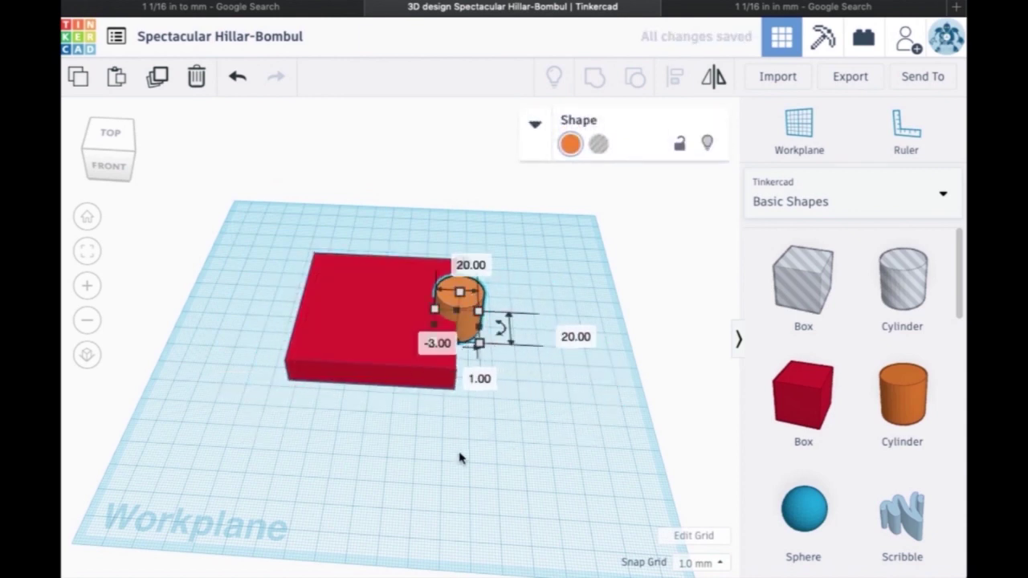
left_click(526, 431)
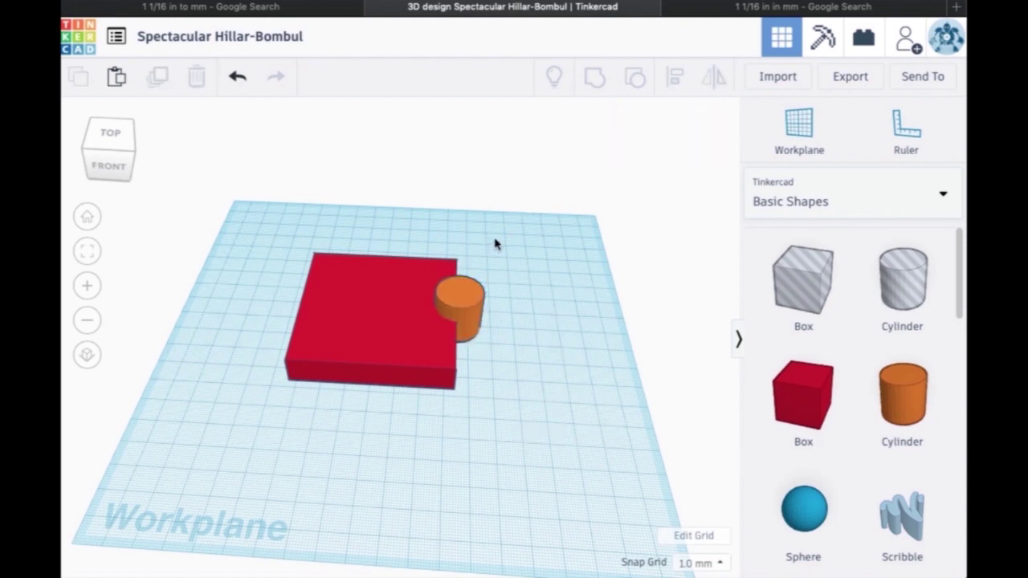
Step: Select the box and the cylinder together and group them into one shape
left_click_drag(495, 239, 429, 298)
left_click_drag(414, 293, 415, 293)
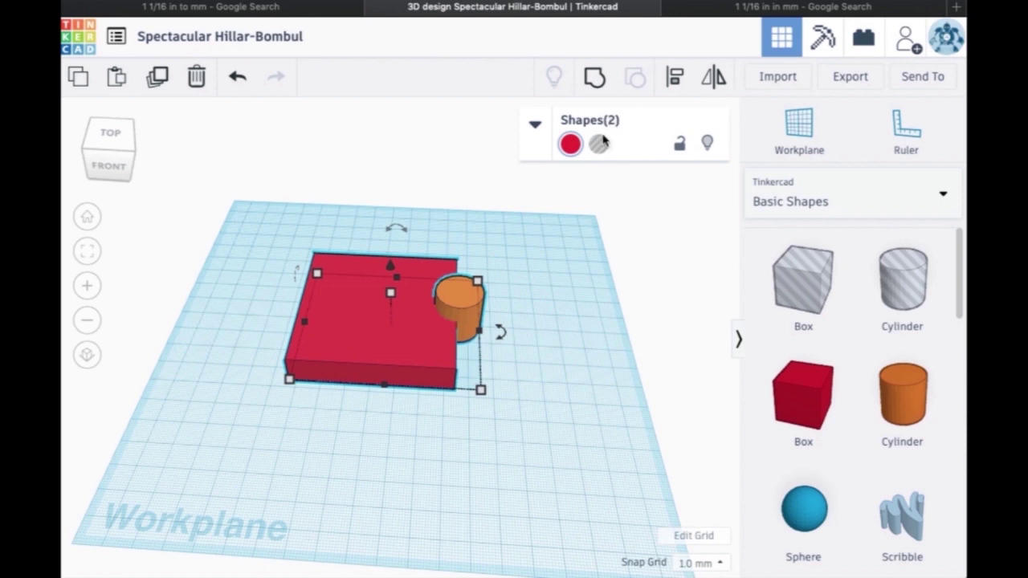
left_click(595, 78)
right_click_drag(619, 337, 622, 385)
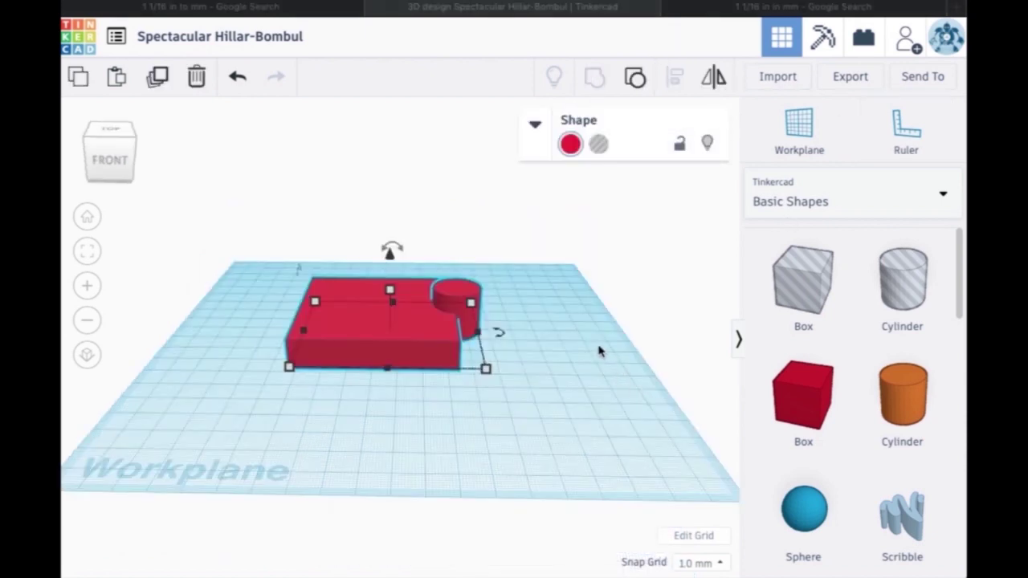
right_click_drag(598, 351, 598, 415)
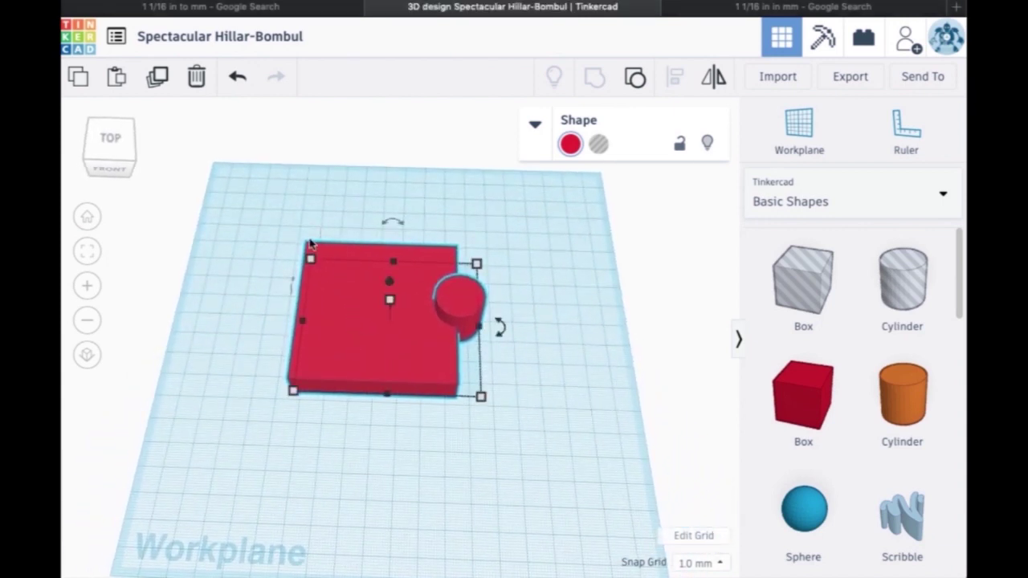
Step: Move the grouped shape 8 mm right and 19 mm back, and resize its base to 77 by 68 mm
left_click_drag(334, 294, 358, 259)
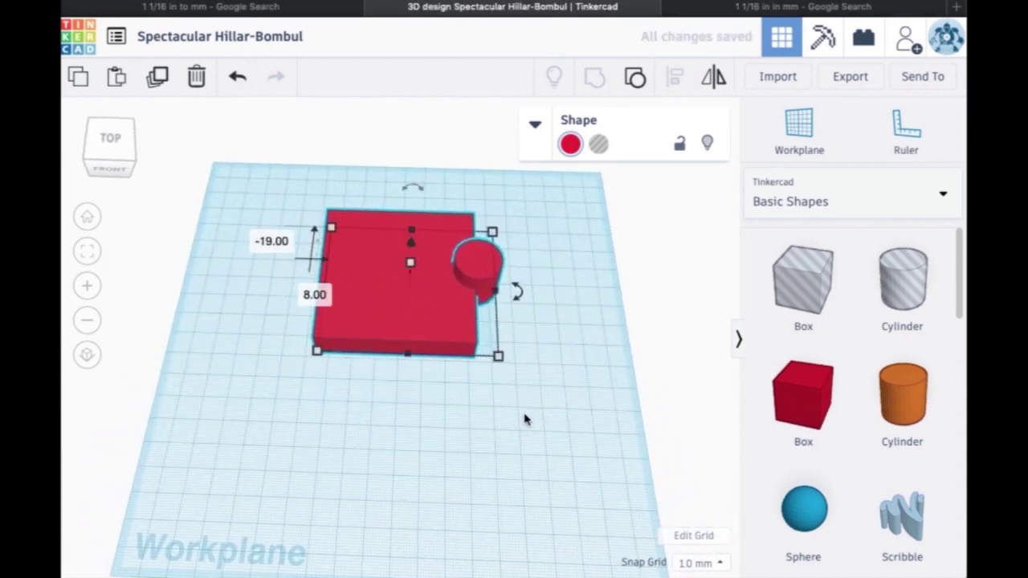
mouse_move(498, 362)
left_mouse_down()
mouse_move(567, 435)
mouse_move(533, 396)
mouse_move(578, 305)
mouse_move(410, 316)
mouse_move(456, 360)
mouse_move(496, 361)
left_mouse_up()
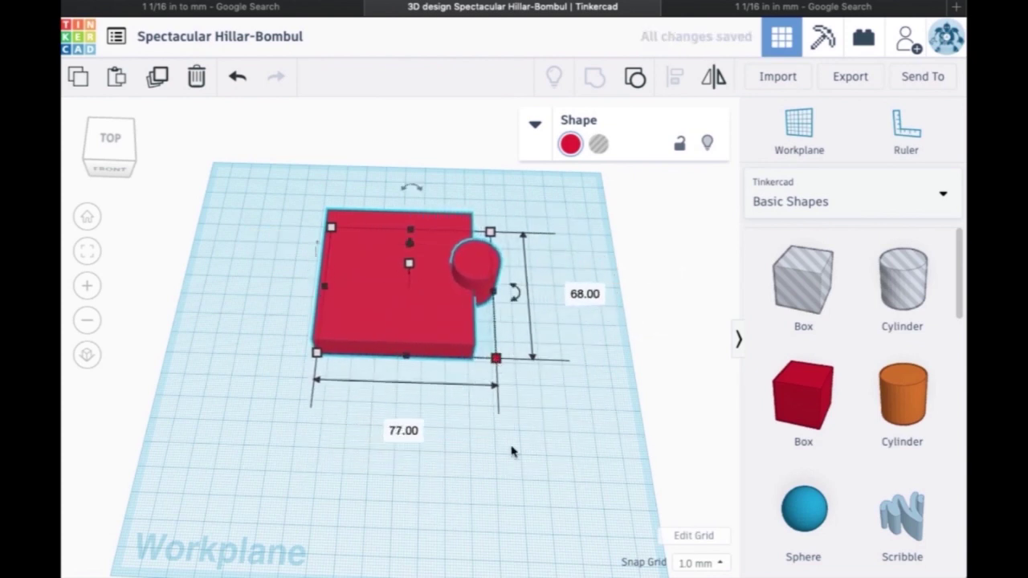
right_click_drag(538, 462, 538, 435)
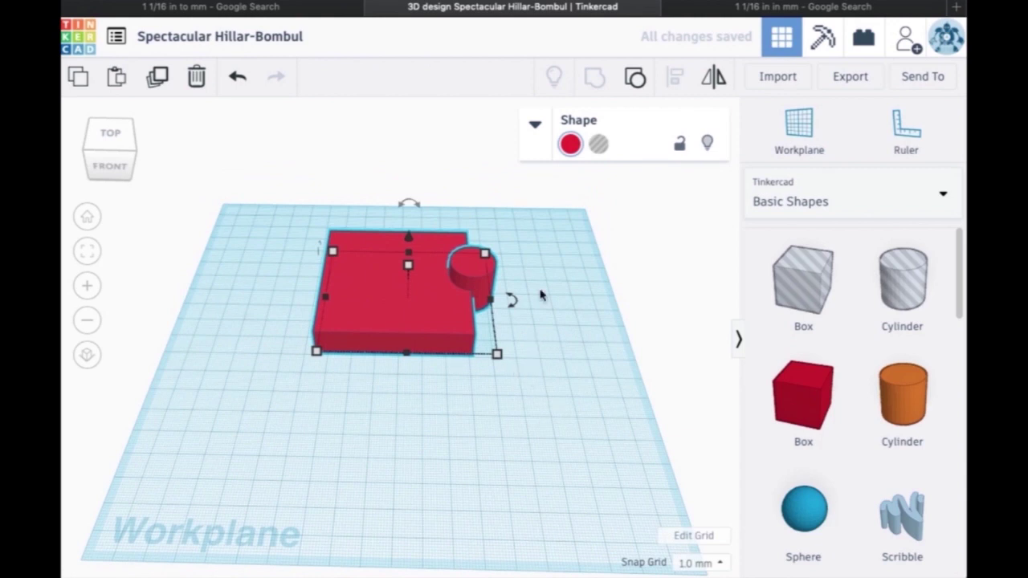
Step: Ungroup the shape back into a separate box and cylinder and clear the selection
left_click(636, 80)
right_click_drag(554, 450, 482, 466)
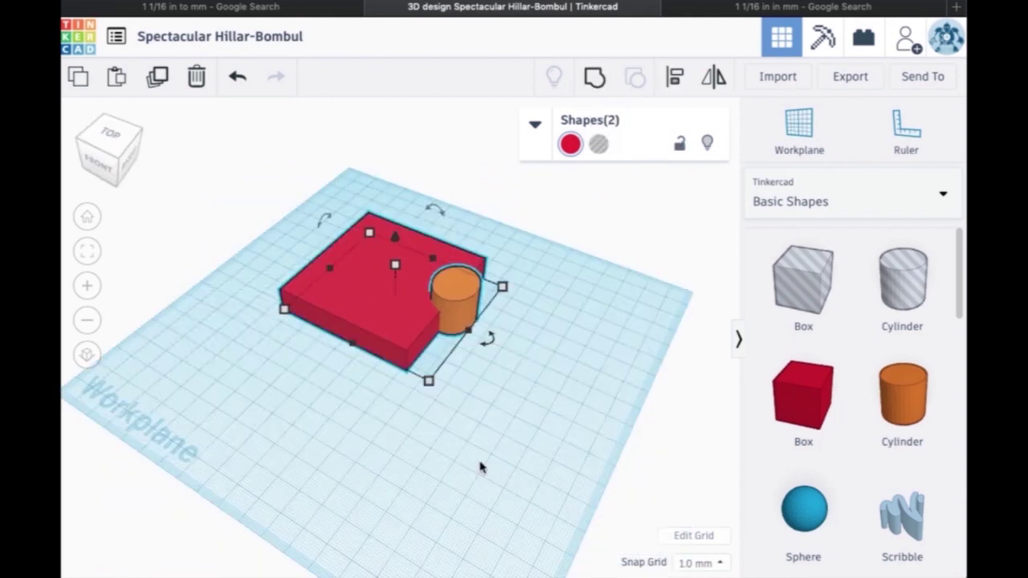
left_click(267, 405)
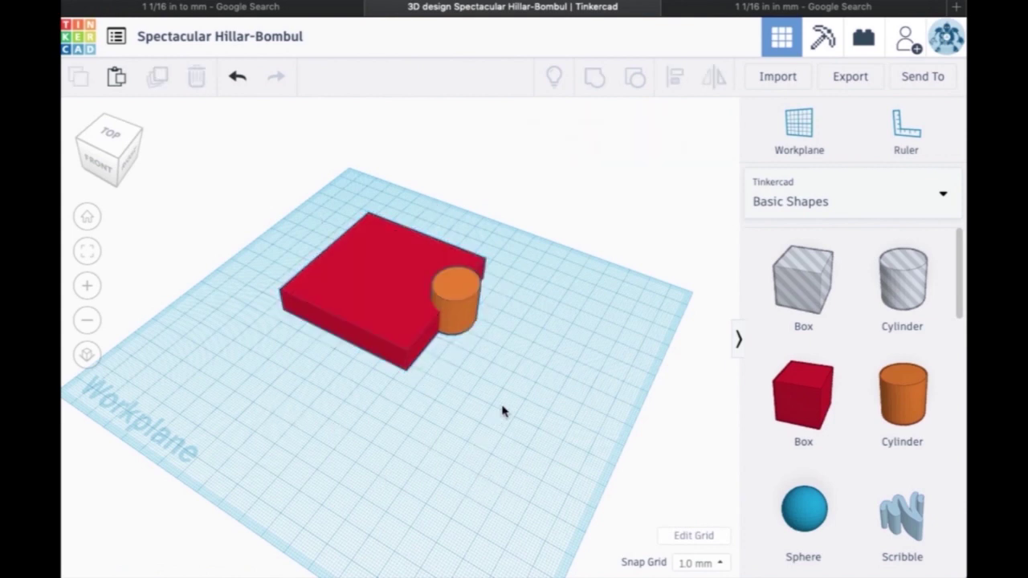
Step: Move the cylinder onto the middle of the box and group the two shapes again
right_click_drag(502, 417, 539, 413)
left_click_drag(447, 282, 365, 273)
left_click_drag(283, 207, 431, 289)
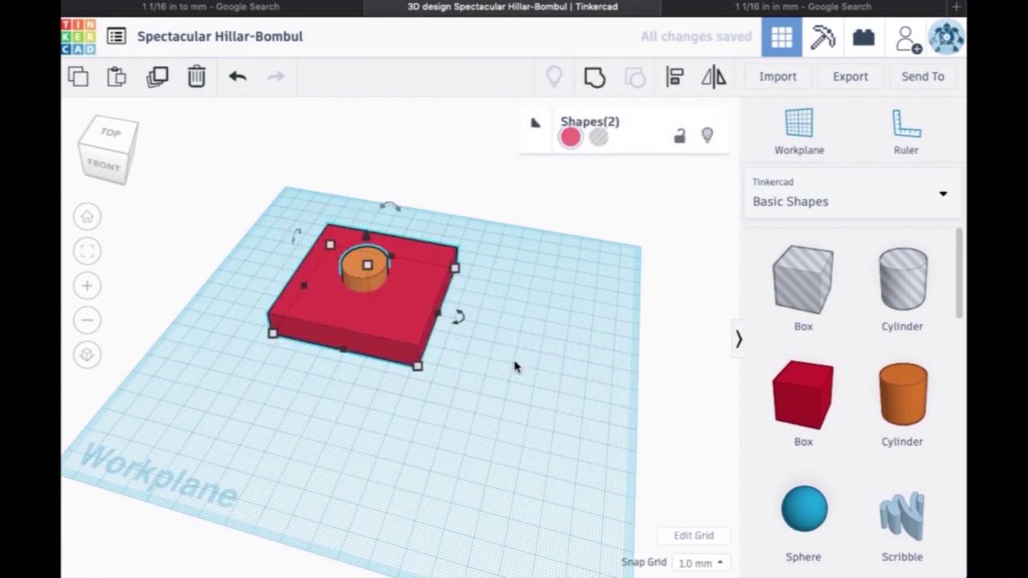
left_click(594, 76)
left_click(507, 401)
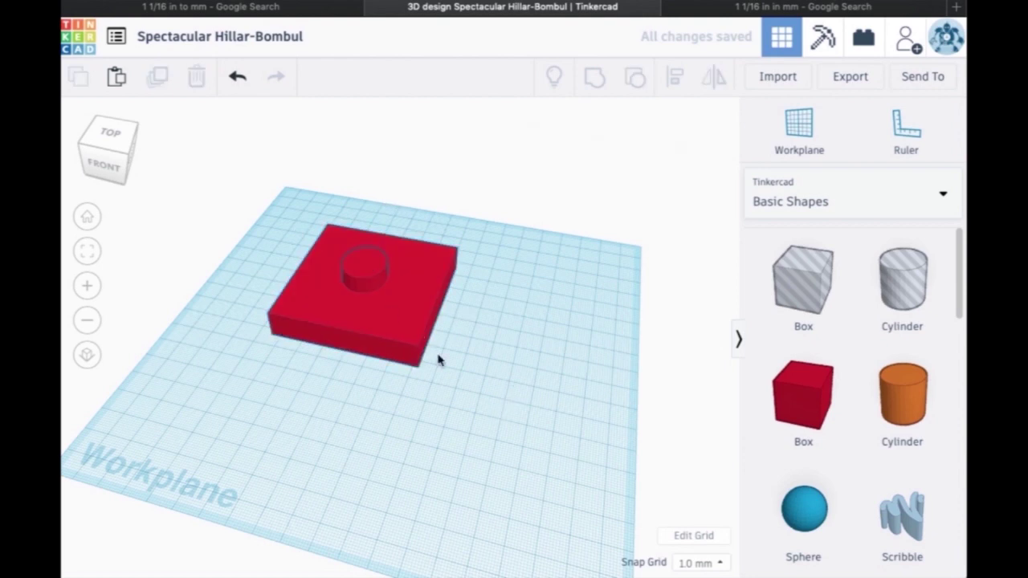
Step: Shift the grouped shape to the right, place a sphere at its front-right corner, and group the sphere with it
left_click_drag(388, 312, 428, 325)
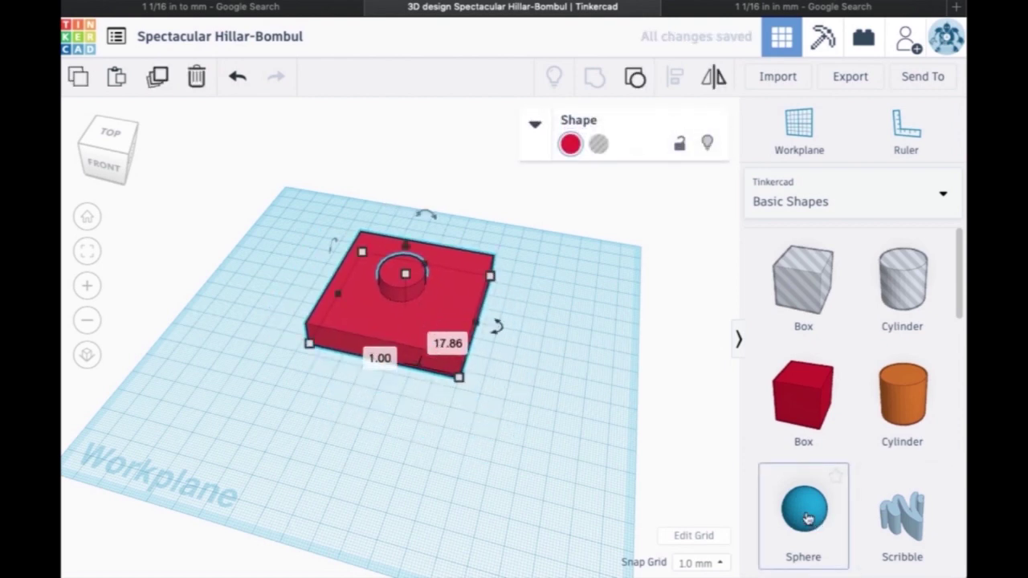
left_click_drag(807, 519, 460, 365)
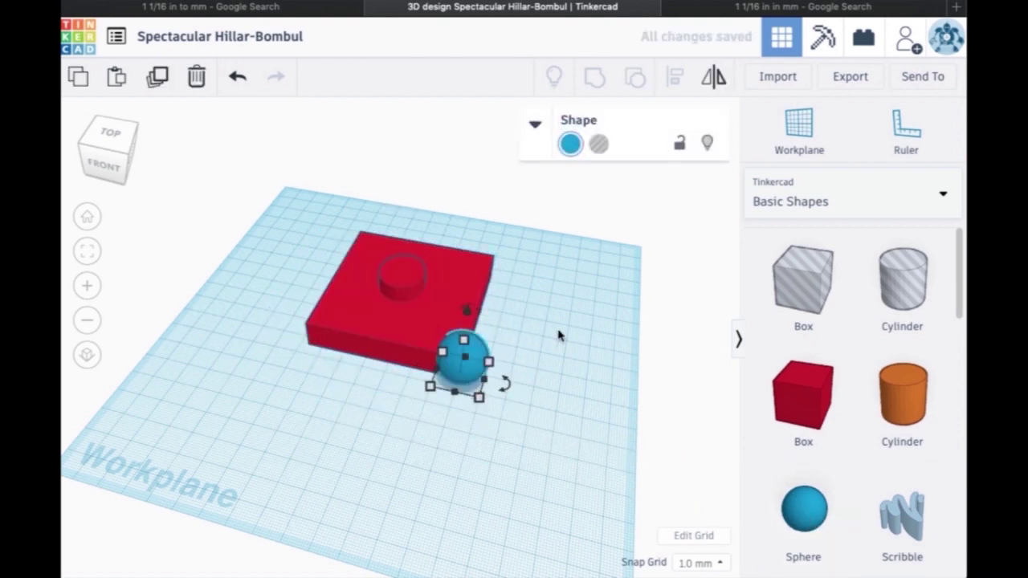
left_click_drag(560, 335, 423, 379)
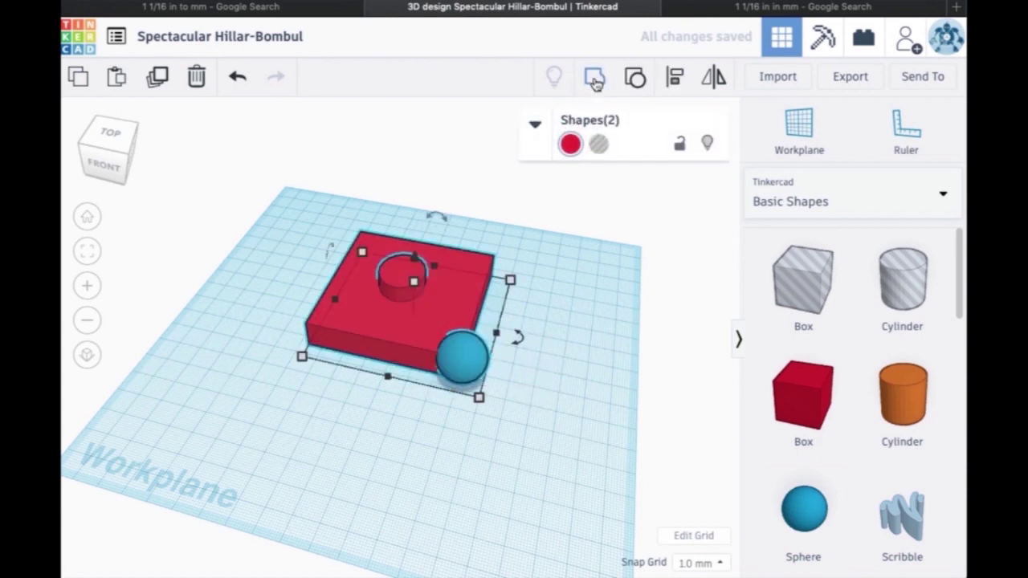
left_click(594, 80)
left_click(560, 441)
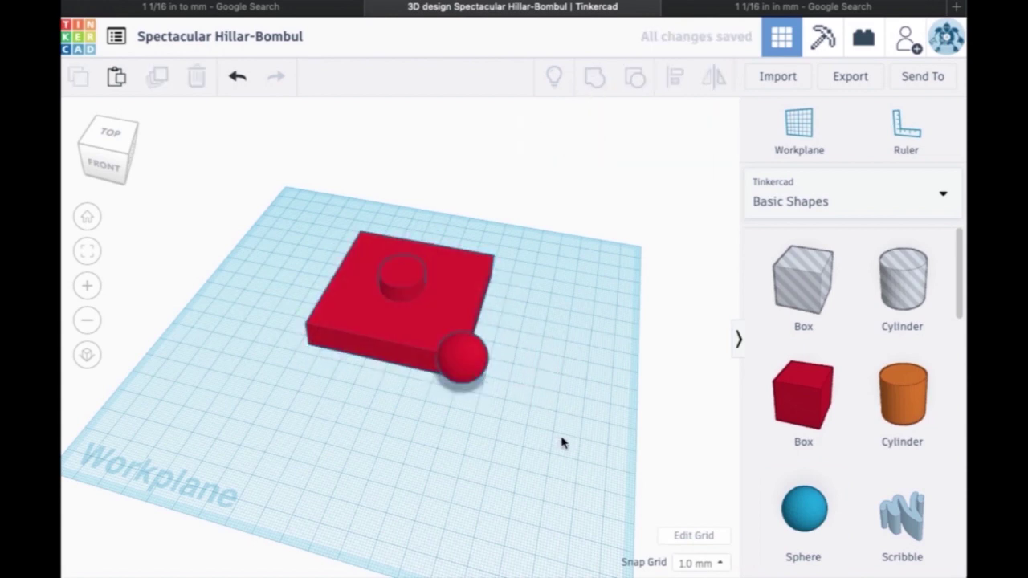
Step: Add a second box on the workplane, raise it 18 mm, and move it 72 mm left and 7 mm back over the cylinder
right_click_drag(563, 444, 578, 422)
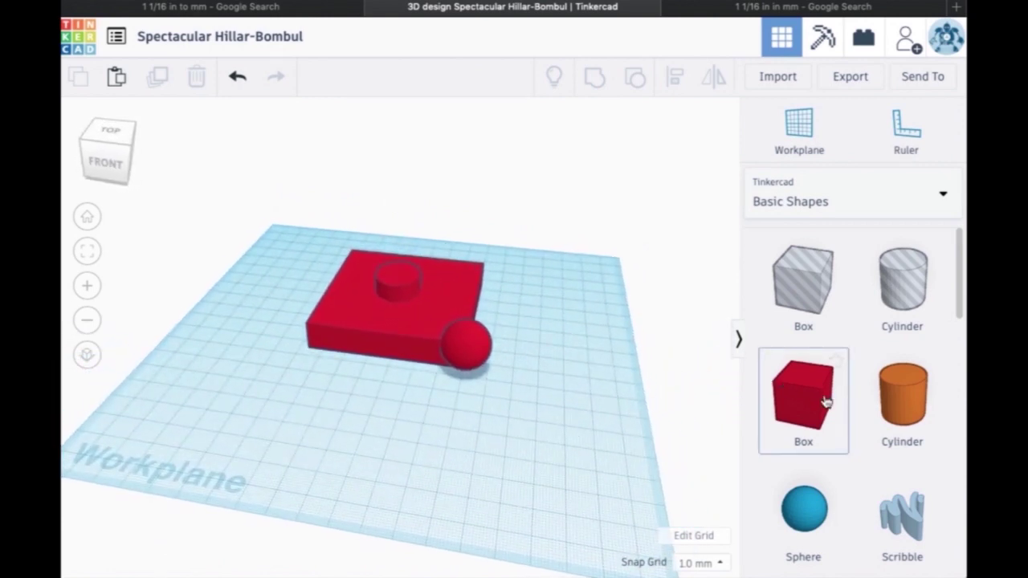
left_click_drag(806, 400, 567, 346)
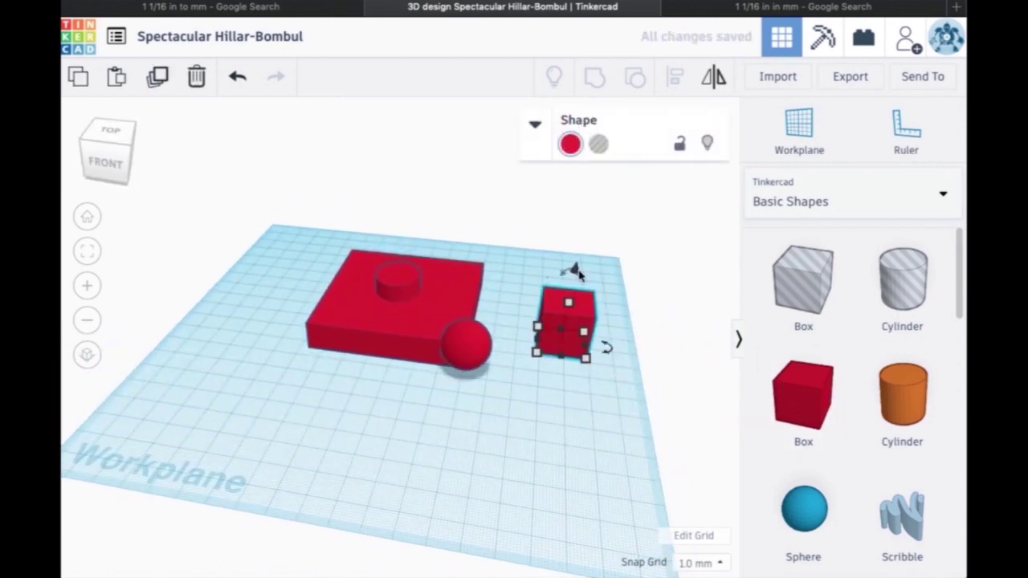
left_click_drag(574, 269, 578, 231)
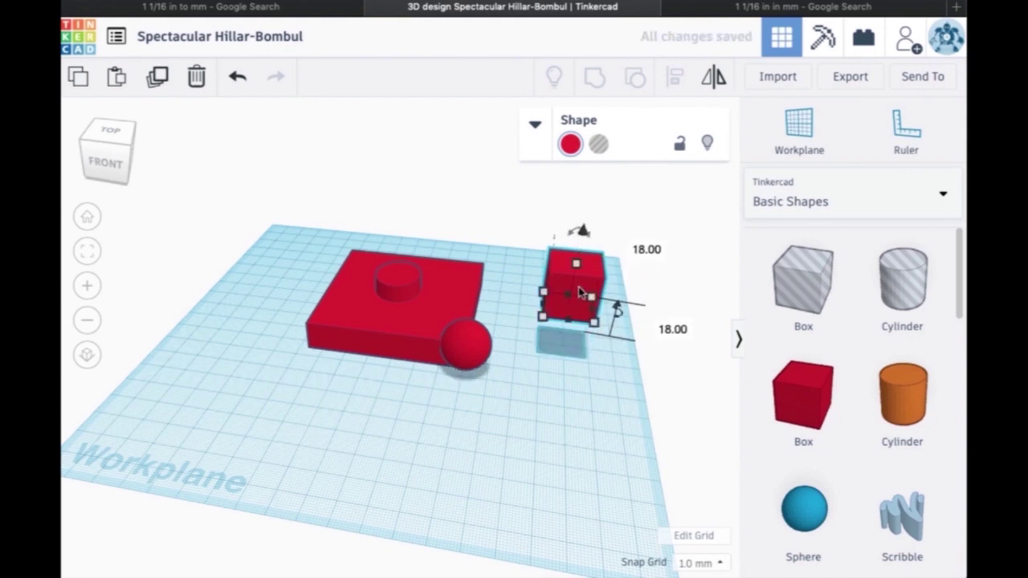
left_click_drag(578, 287, 402, 257)
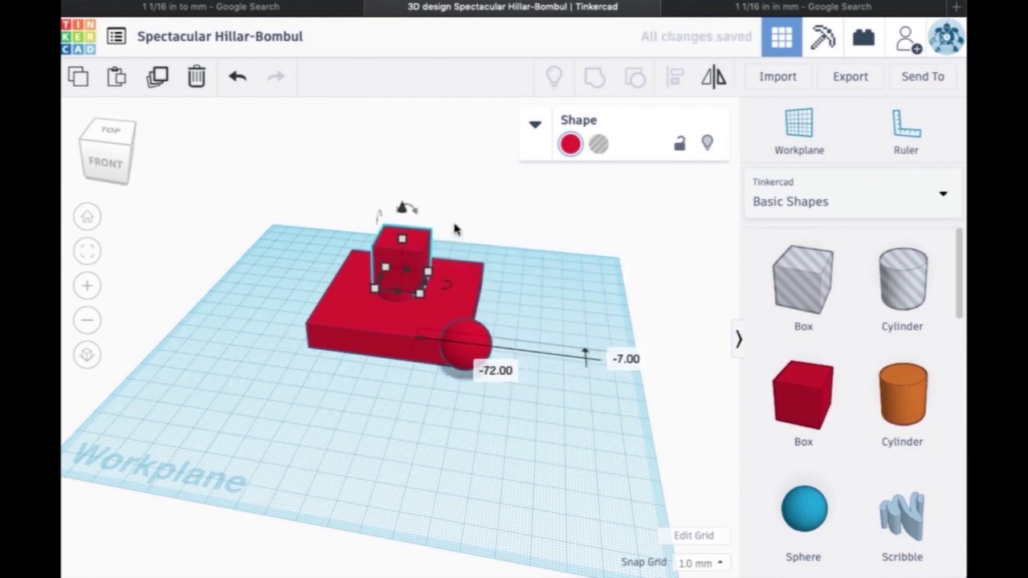
Step: Group the raised box with the box, cylinder and sphere shape, and inspect it from a low front angle
left_click(401, 286, "shift")
left_click(594, 77)
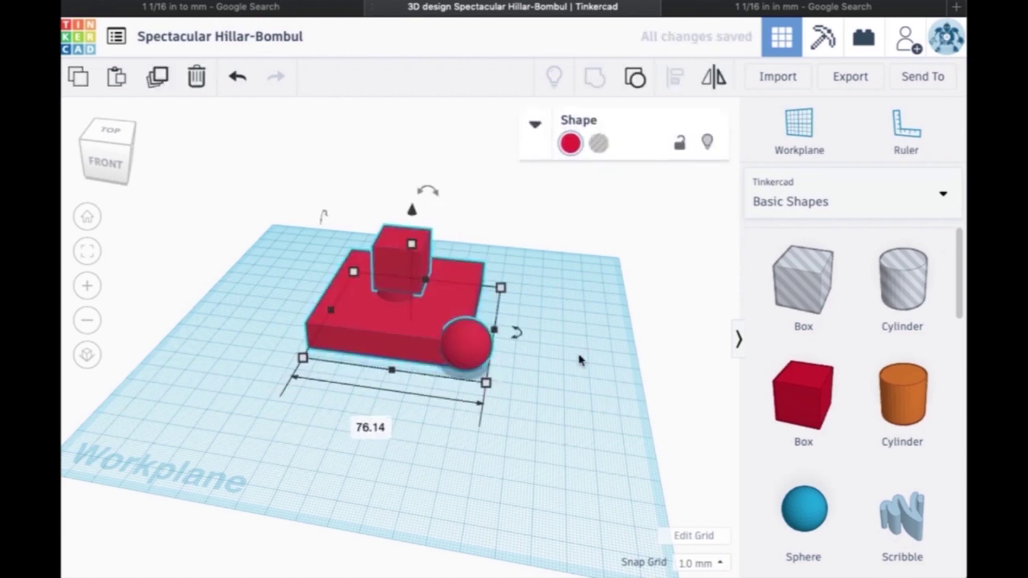
left_click(578, 360)
right_click_drag(588, 410, 592, 366)
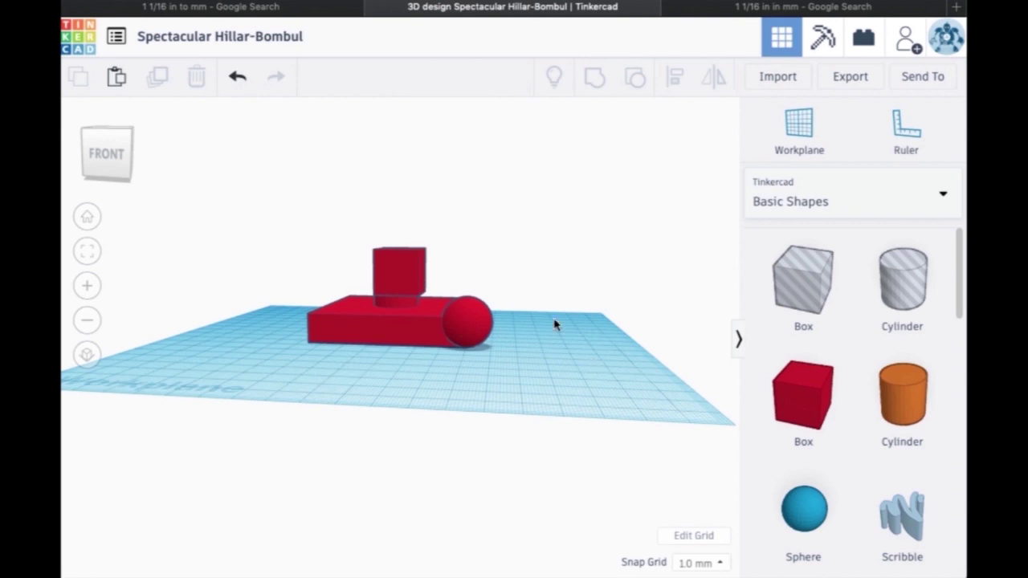
Step: Add a solid cylinder to the workplane so that it overlaps the front-left corner of the grouped shape's base box
right_click_drag(605, 294, 453, 428)
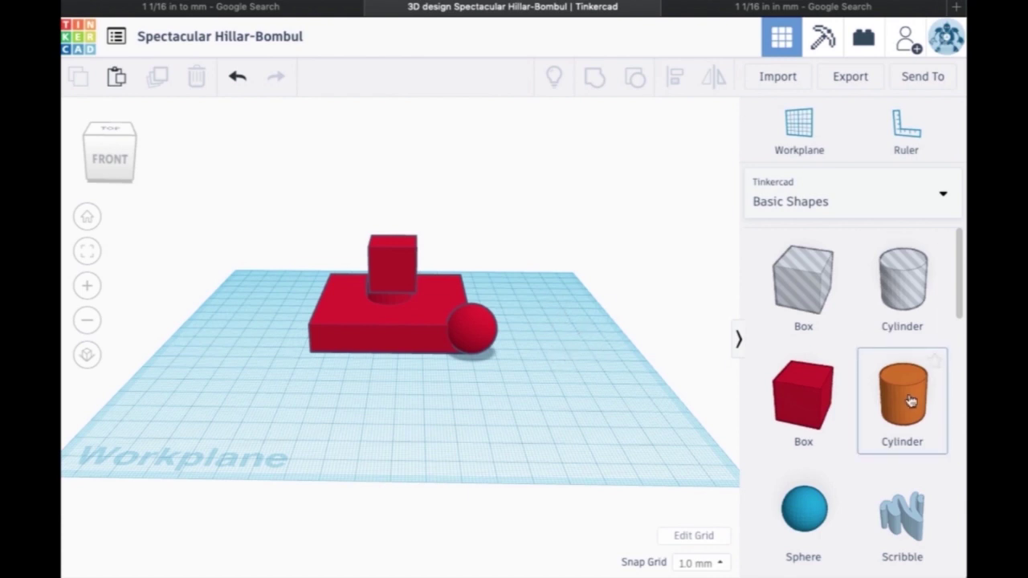
left_click_drag(910, 401, 317, 347)
left_click(444, 433)
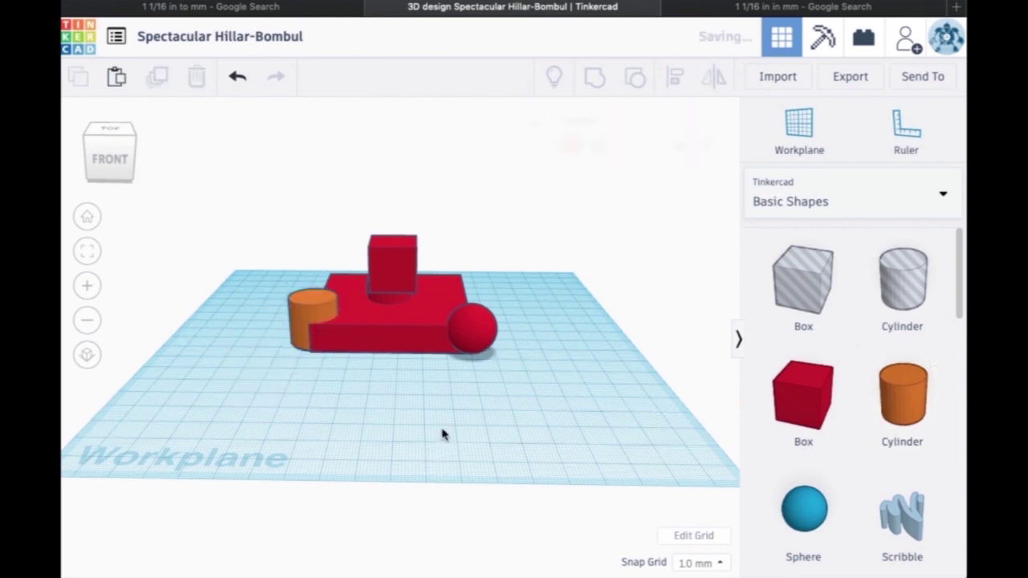
right_click_drag(450, 442, 357, 390)
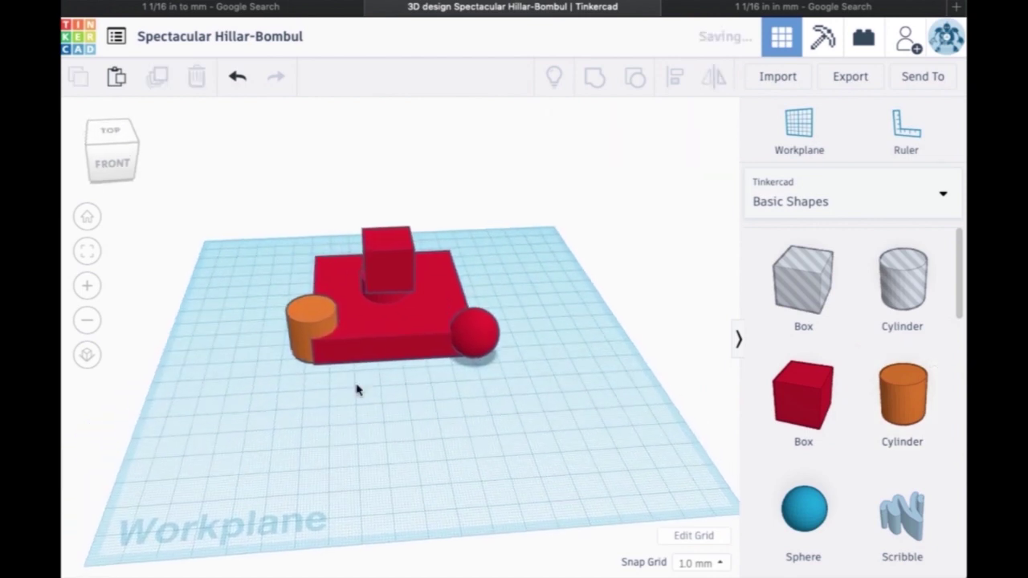
Step: Turn the orange cylinder at the base box's front-left corner into a hole
left_click(306, 316)
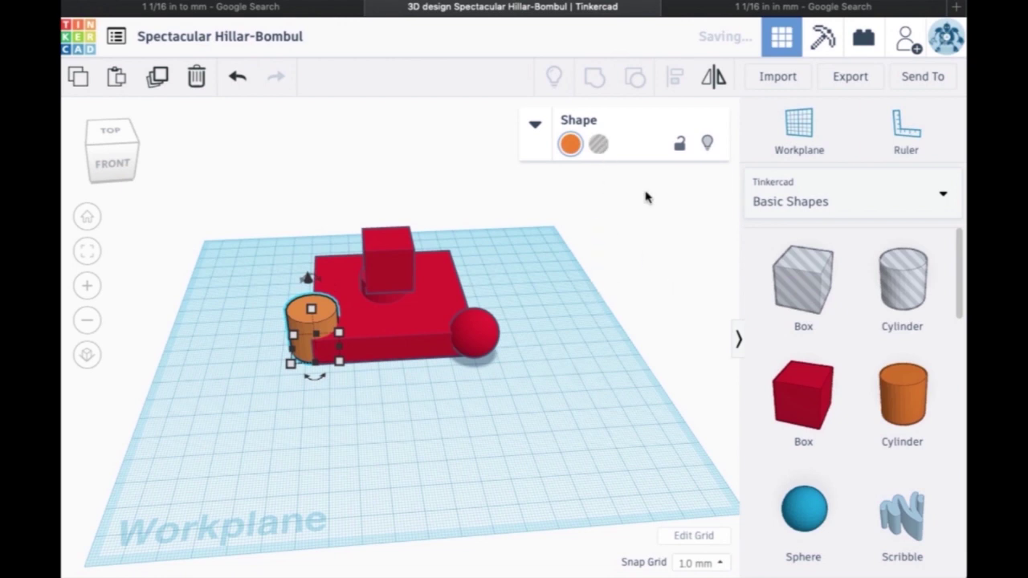
left_click(602, 145)
left_click(520, 435)
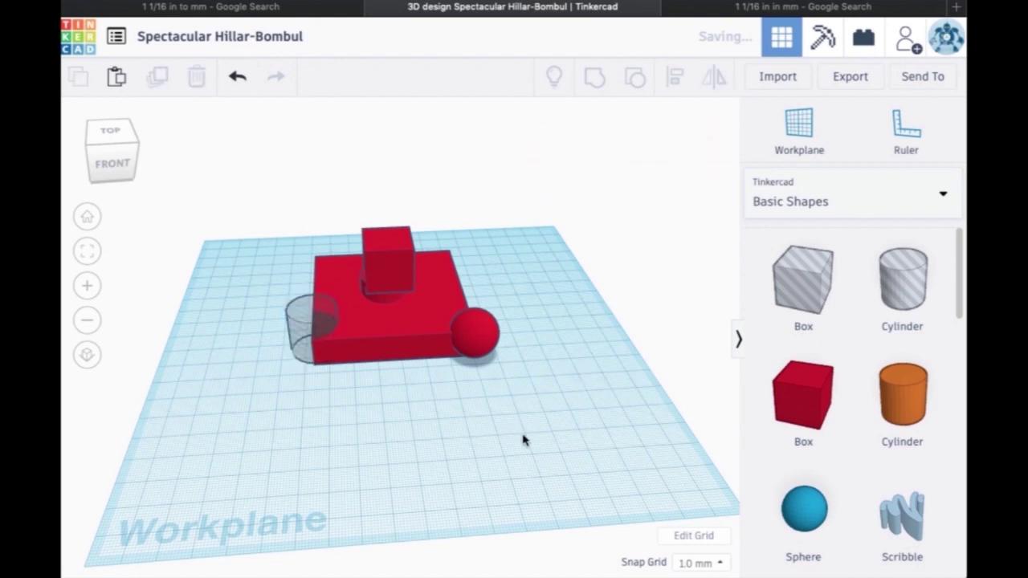
right_click_drag(522, 438, 390, 406)
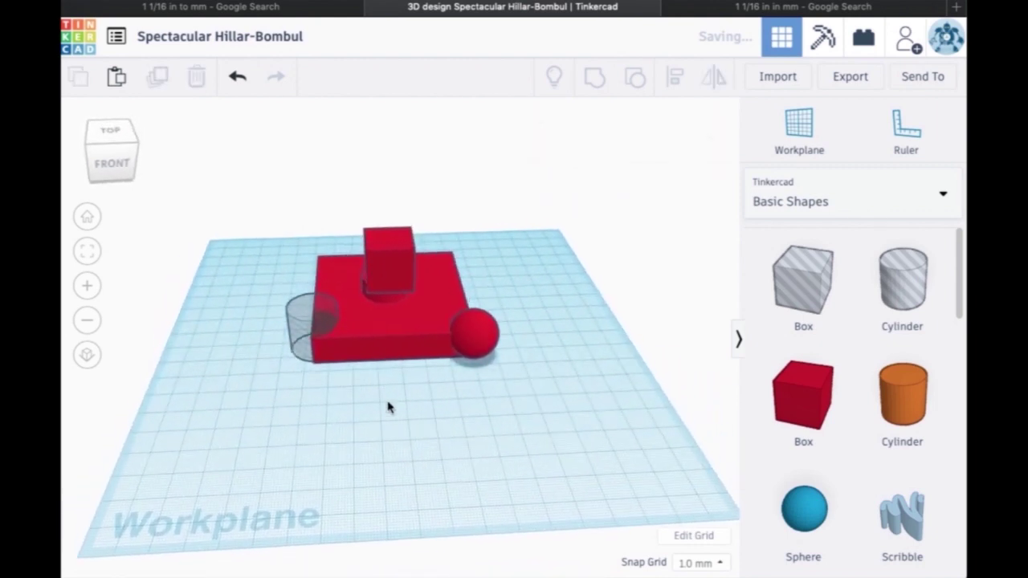
Step: Group the hole cylinder with the red shape to cut a round notch in the base, and inspect the cut up close
right_click_drag(328, 384, 389, 432)
left_click_drag(230, 269, 402, 410)
right_click_drag(564, 376, 555, 405)
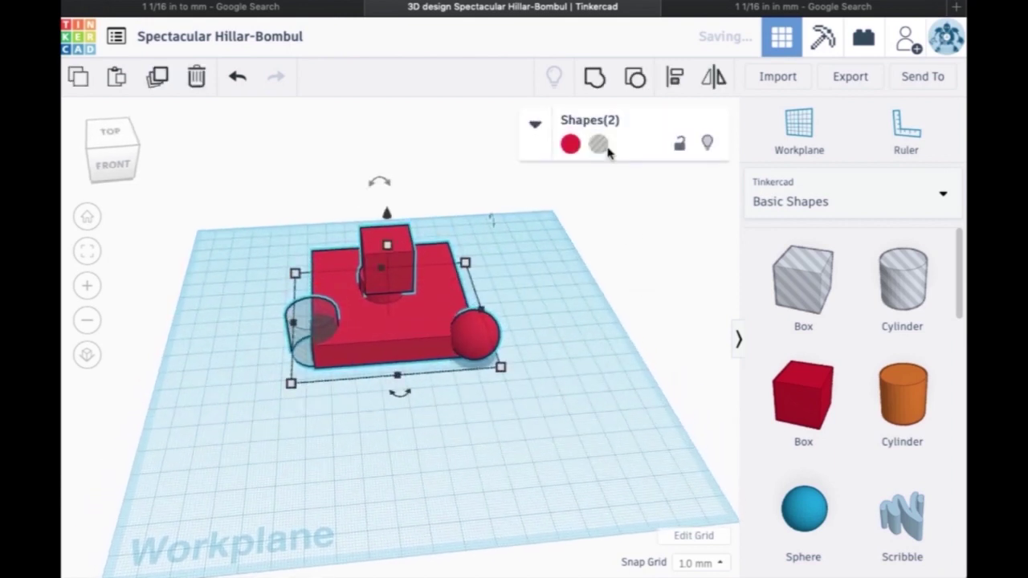
left_click(594, 77)
right_click_drag(465, 448, 427, 460)
scroll(557, 447, "down", 2)
scroll(557, 447, "up", 6)
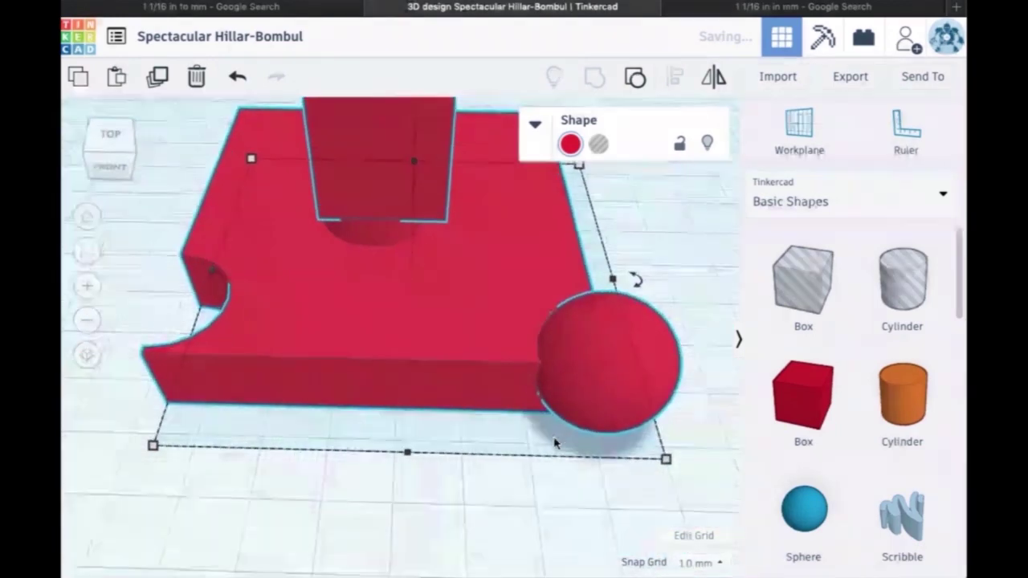
scroll(554, 438, "down", 6)
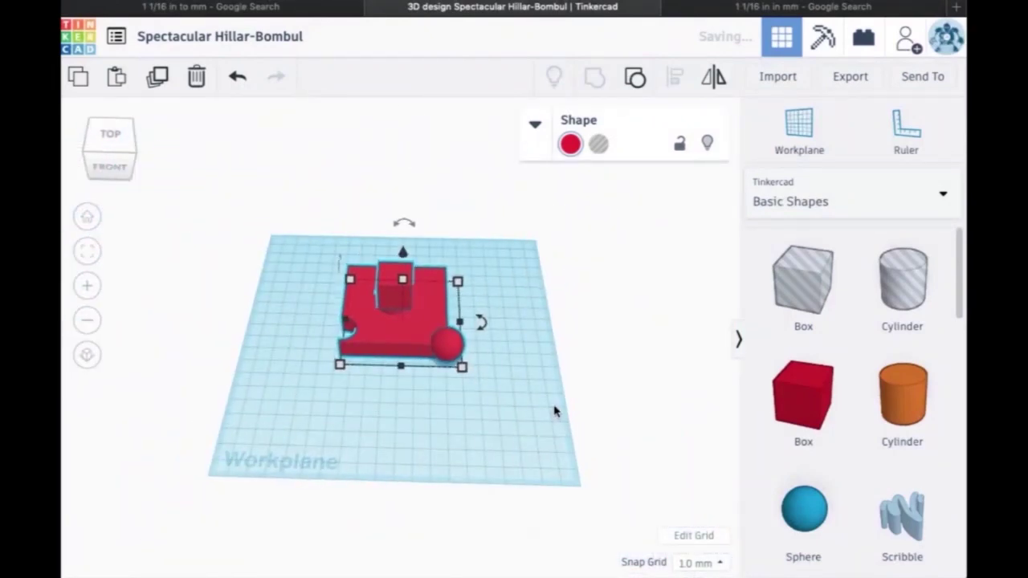
scroll(445, 416, "down", 3)
scroll(438, 433, "up", 7)
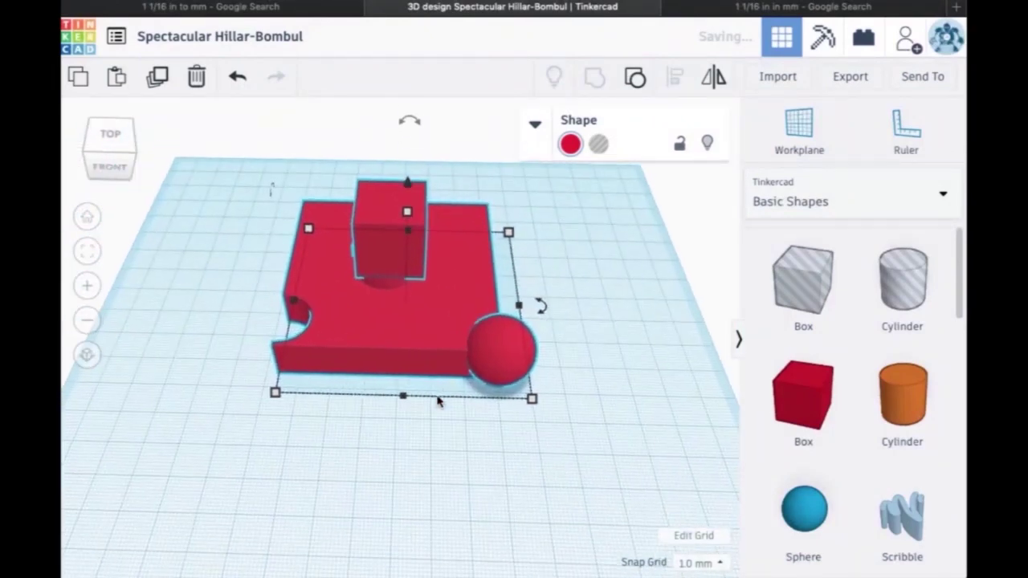
mouse_move(434, 441)
right_mouse_down()
mouse_move(431, 328)
mouse_move(426, 404)
mouse_move(445, 440)
right_mouse_up()
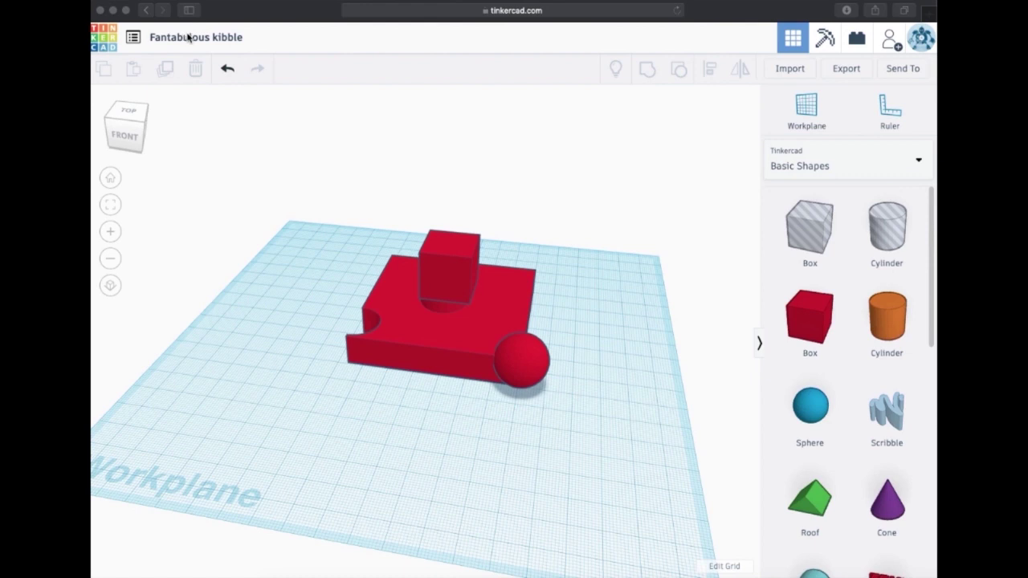
Step: Rename the design as Demo1
left_click(184, 38)
left_click(188, 40)
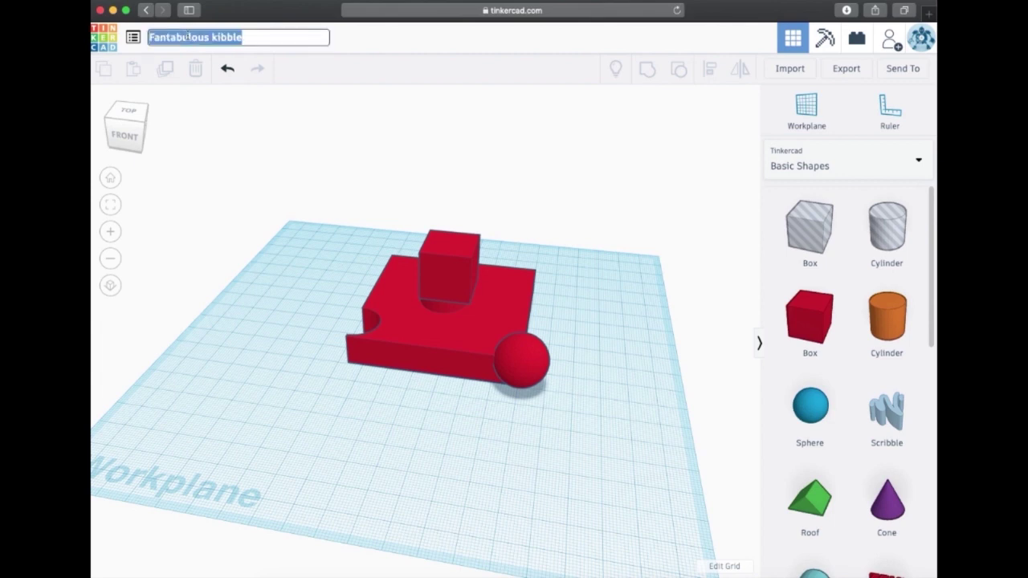
type("Demo")
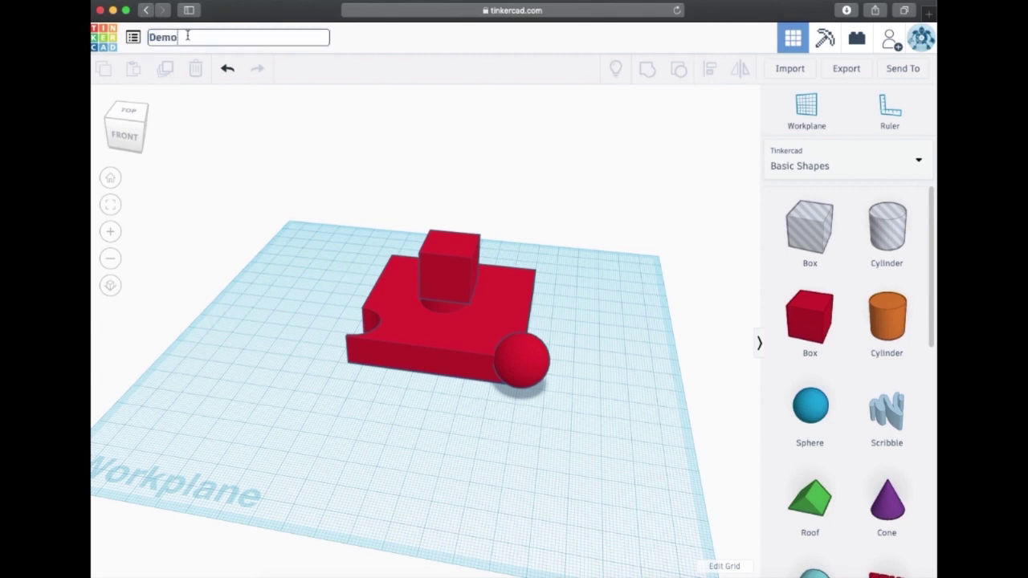
type("1")
key("Return")
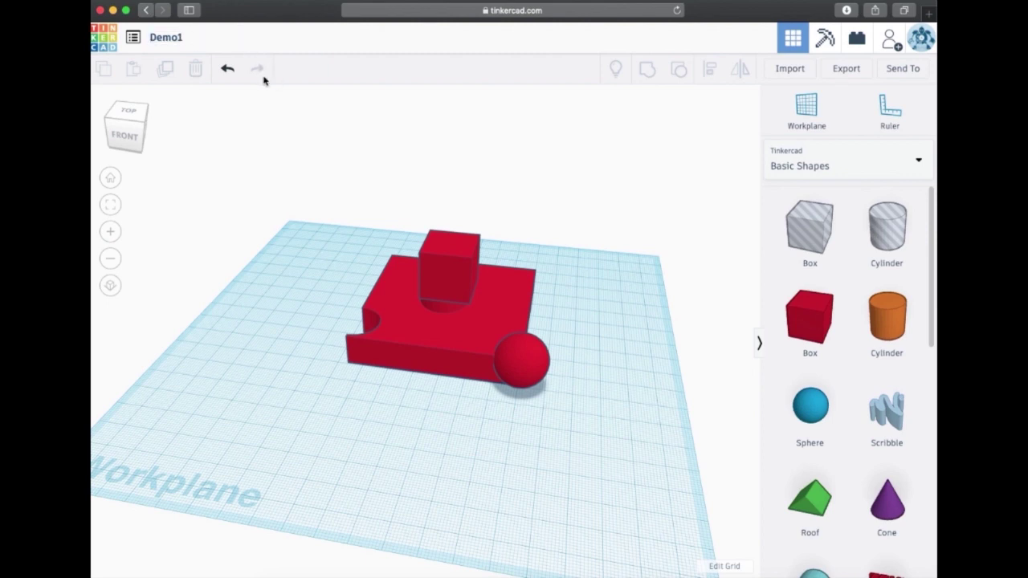
Step: Export everything in the design as an .STL file for 3D printing
left_click(849, 72)
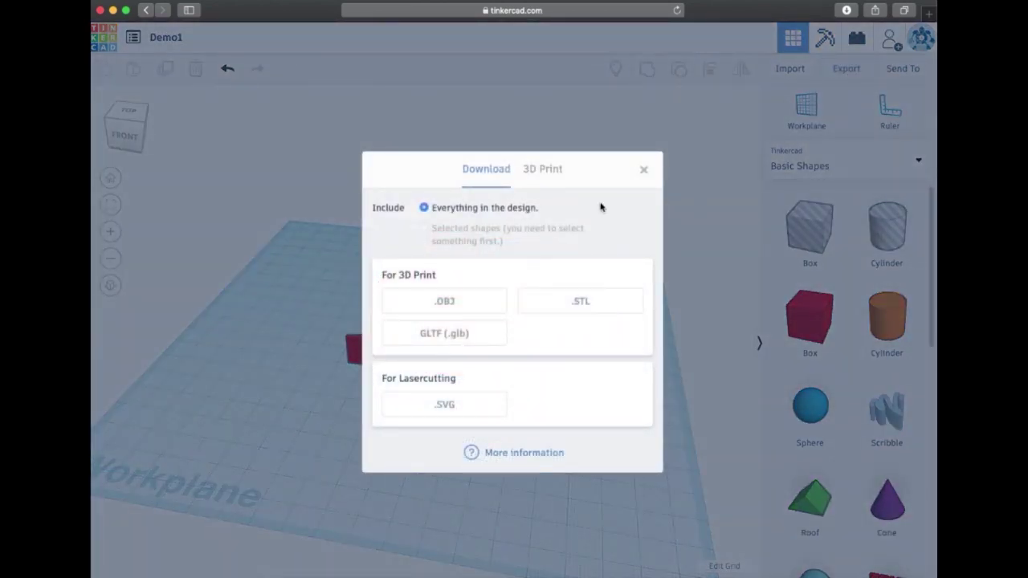
left_click(584, 303)
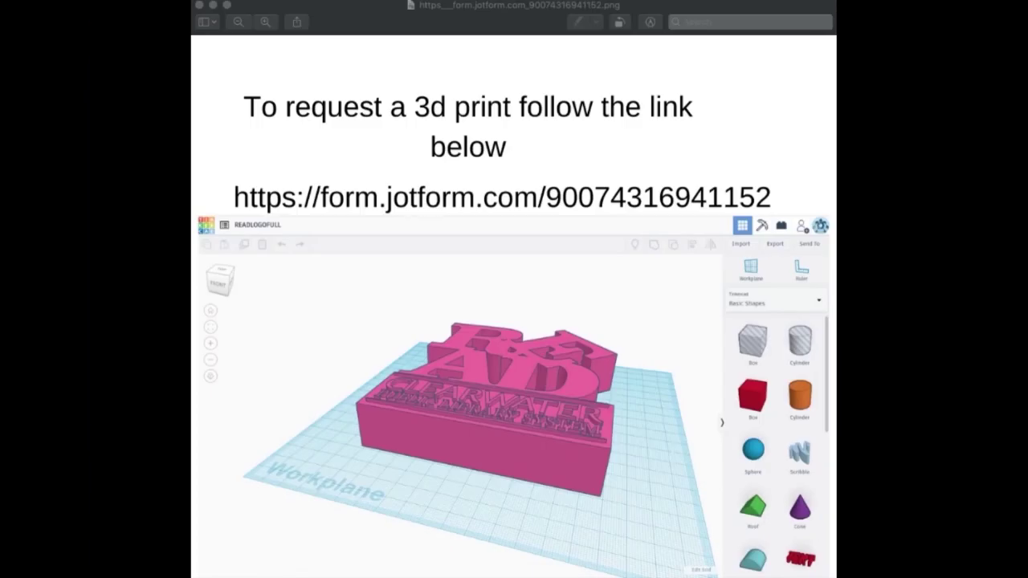